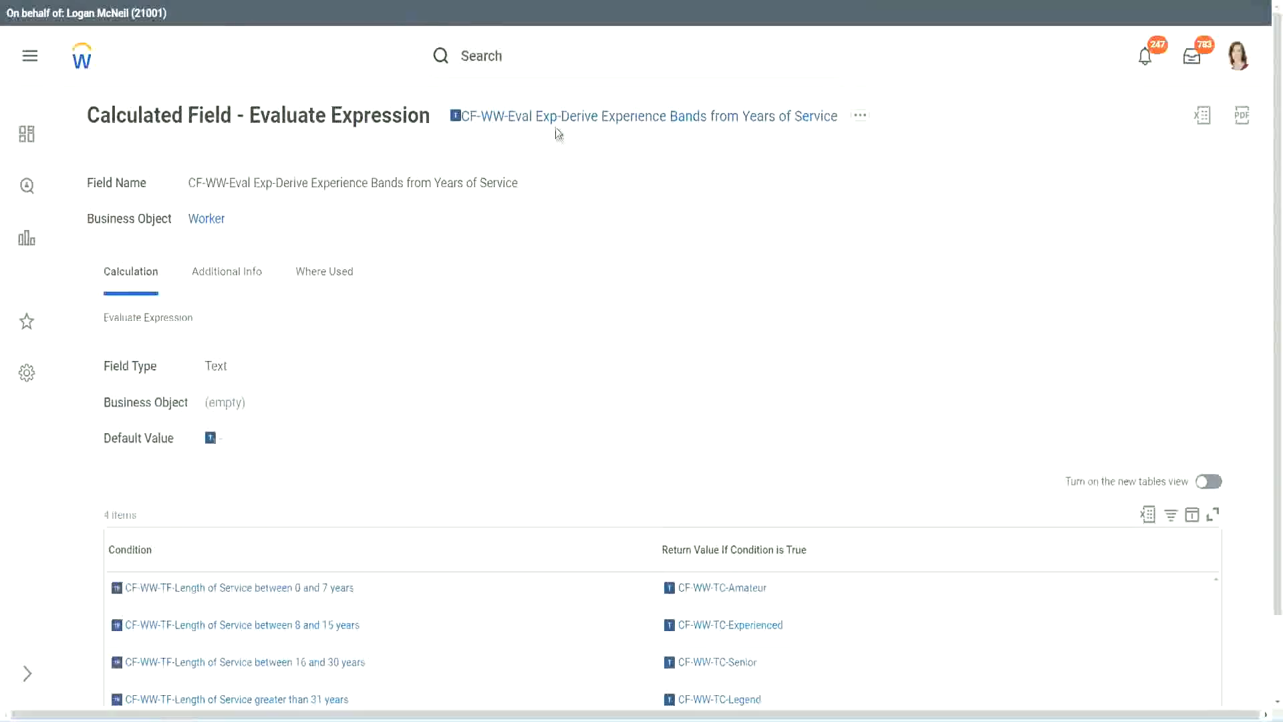
# Step: Copy the name of the existing Evaluate Expression field and open the Create Calculated Field task
pyautogui.rightClick(560, 120)
pyautogui.click(585, 196)
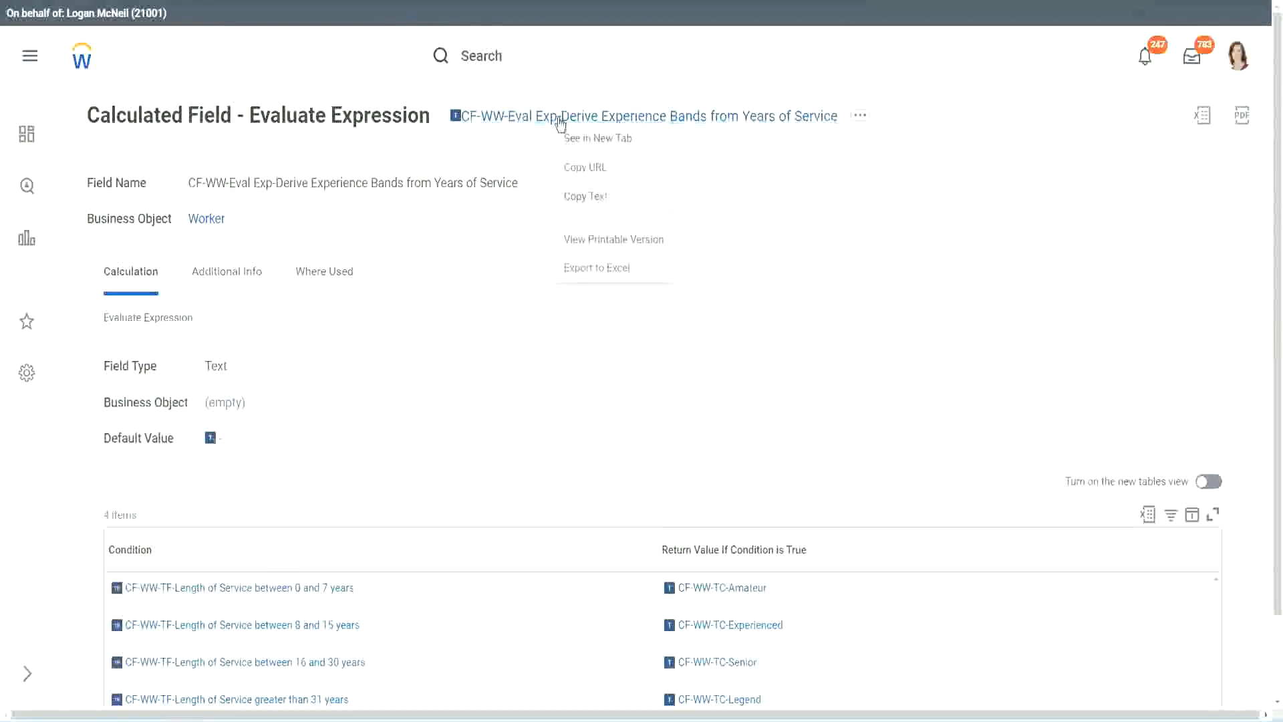
pyautogui.click(537, 60)
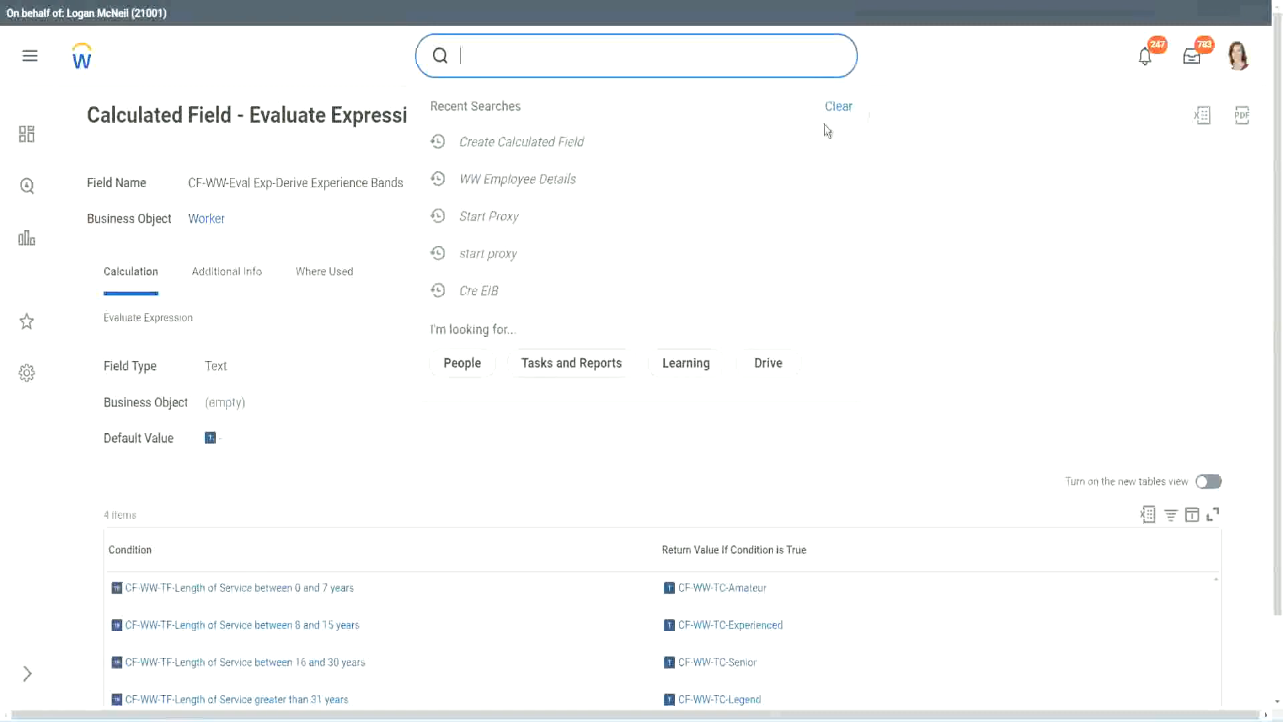
pyautogui.click(824, 127)
pyautogui.click(508, 50)
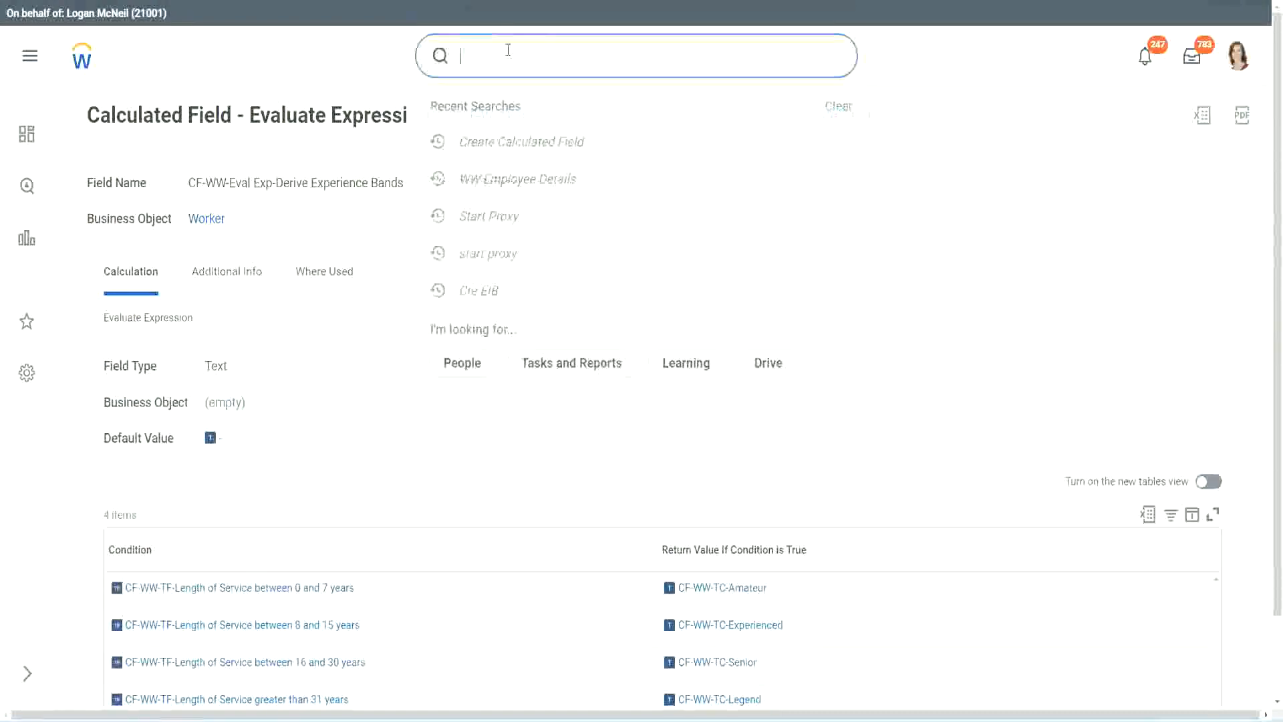
pyautogui.write('create calc')
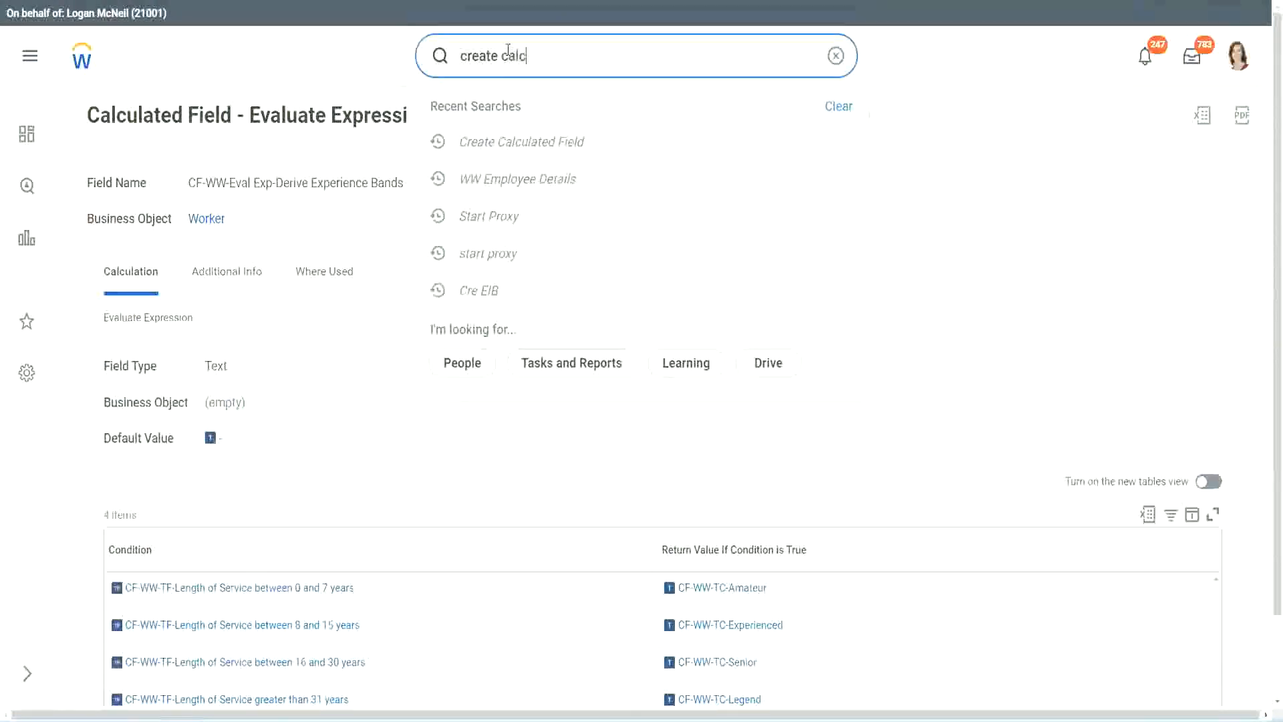
pyautogui.write(' field')
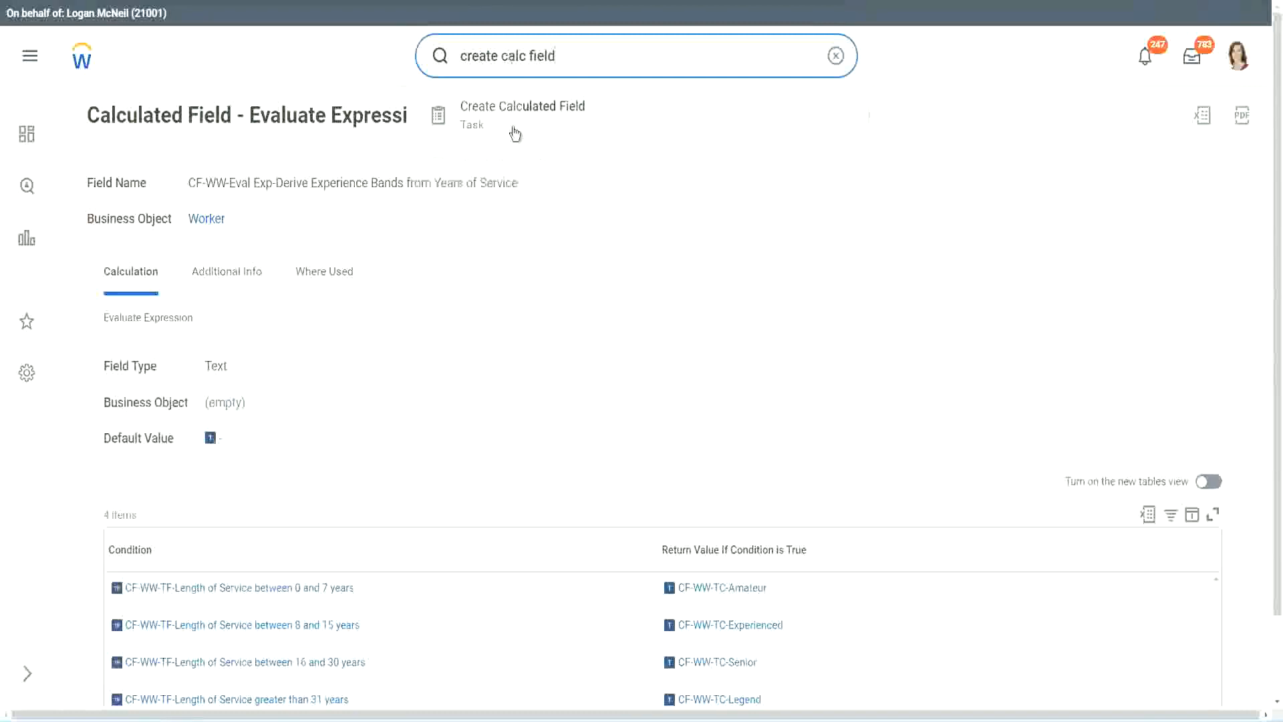
pyautogui.click(532, 125)
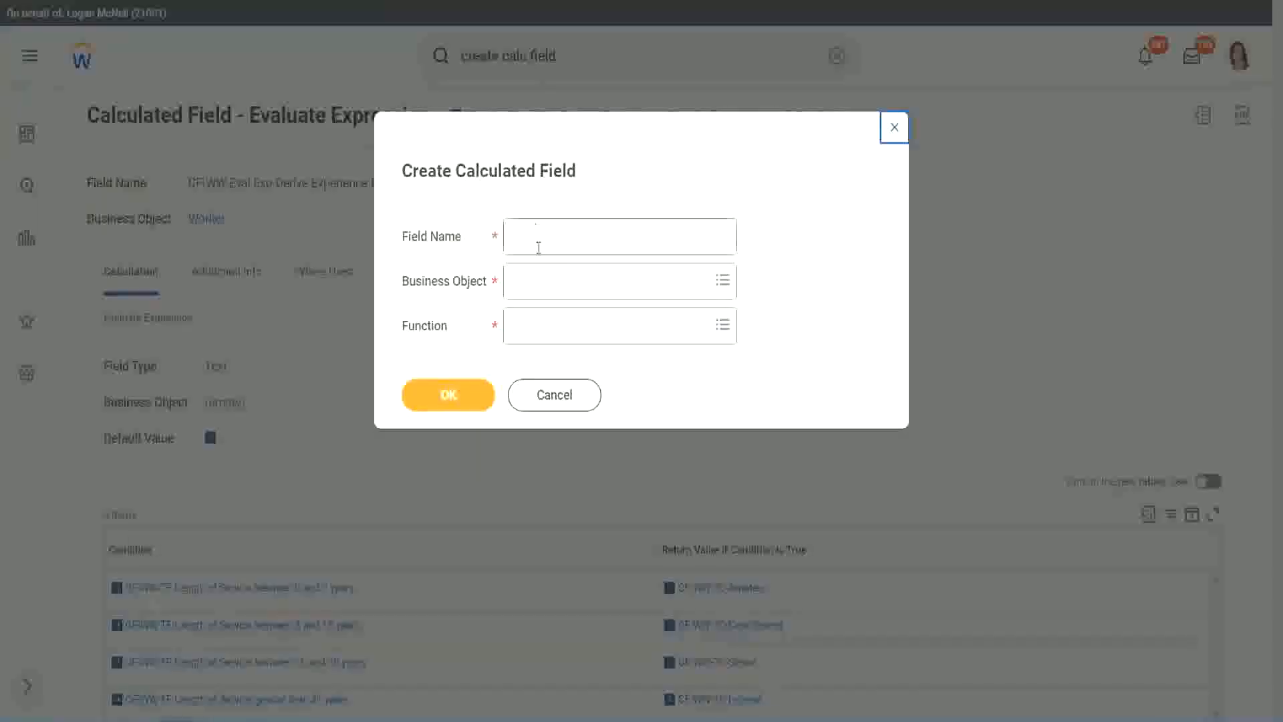
# Step: Name the new calculated field "CF-WW-LRB-Identify Experience Bands from years of Service"
pyautogui.click(540, 239)
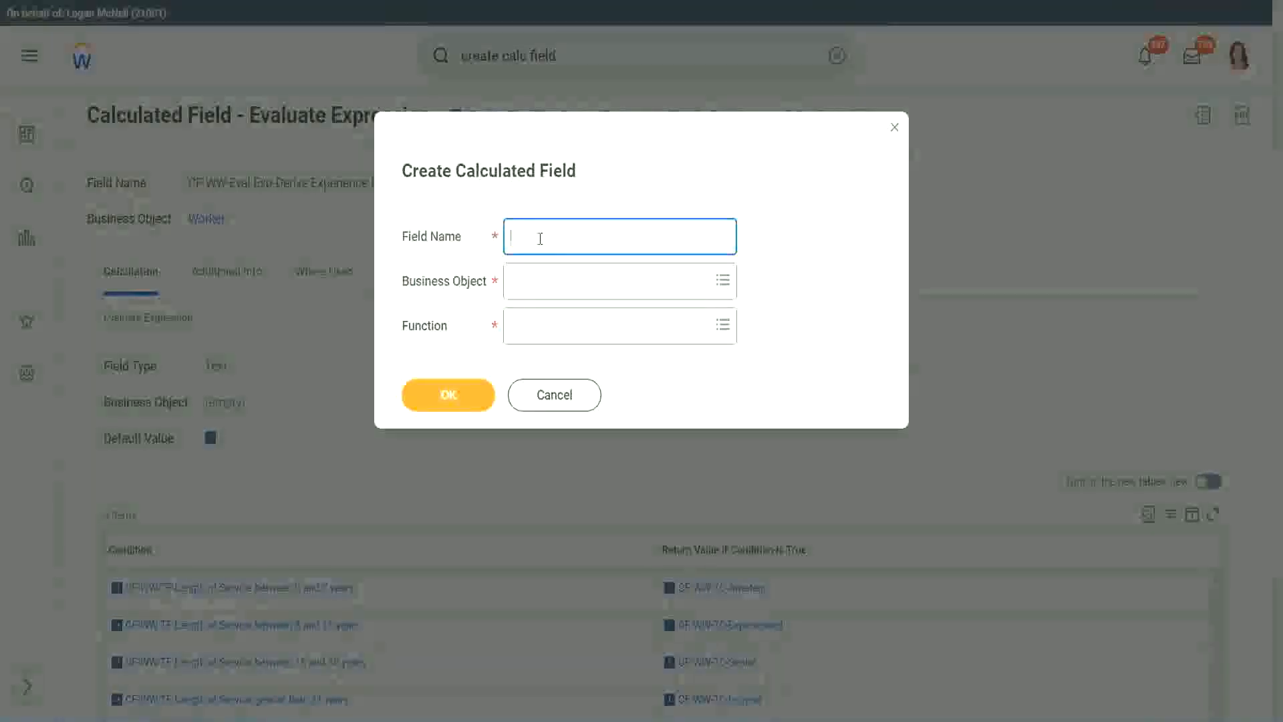
pyautogui.write('CF')
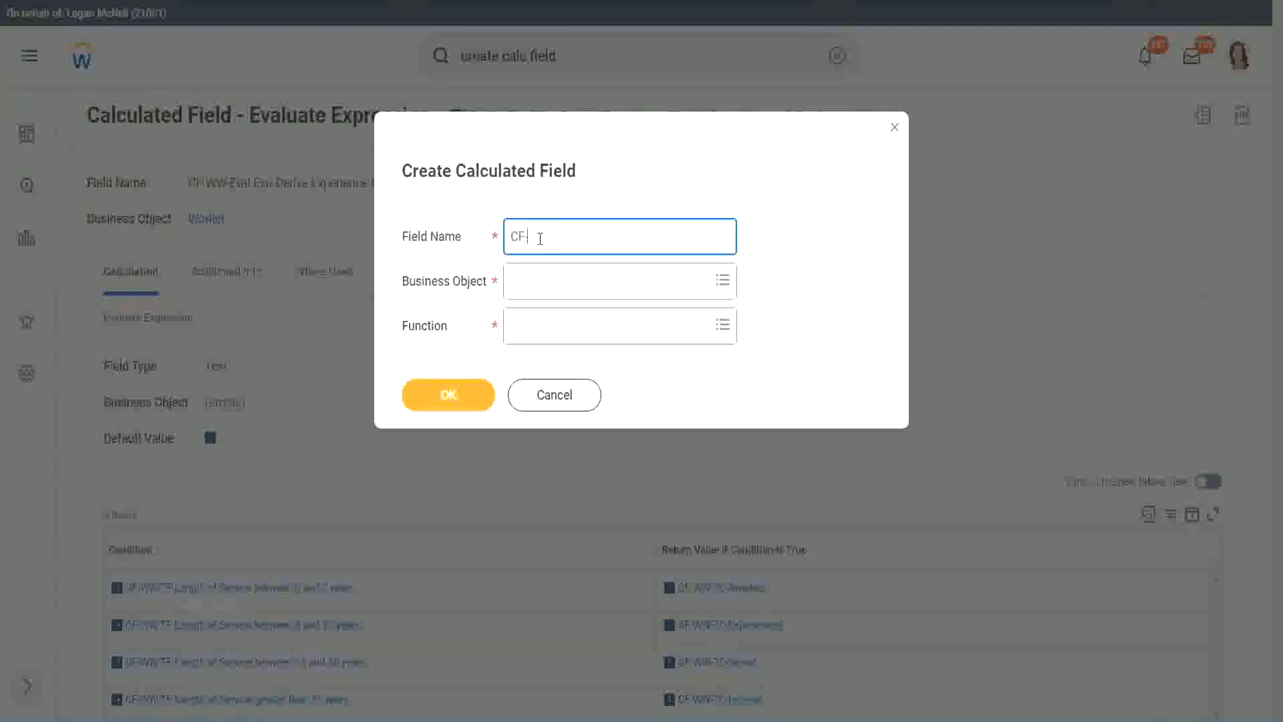
pyautogui.write('-WW-LRB-Identify Exe')
pyautogui.press('BackSpace')
pyautogui.write('perien')
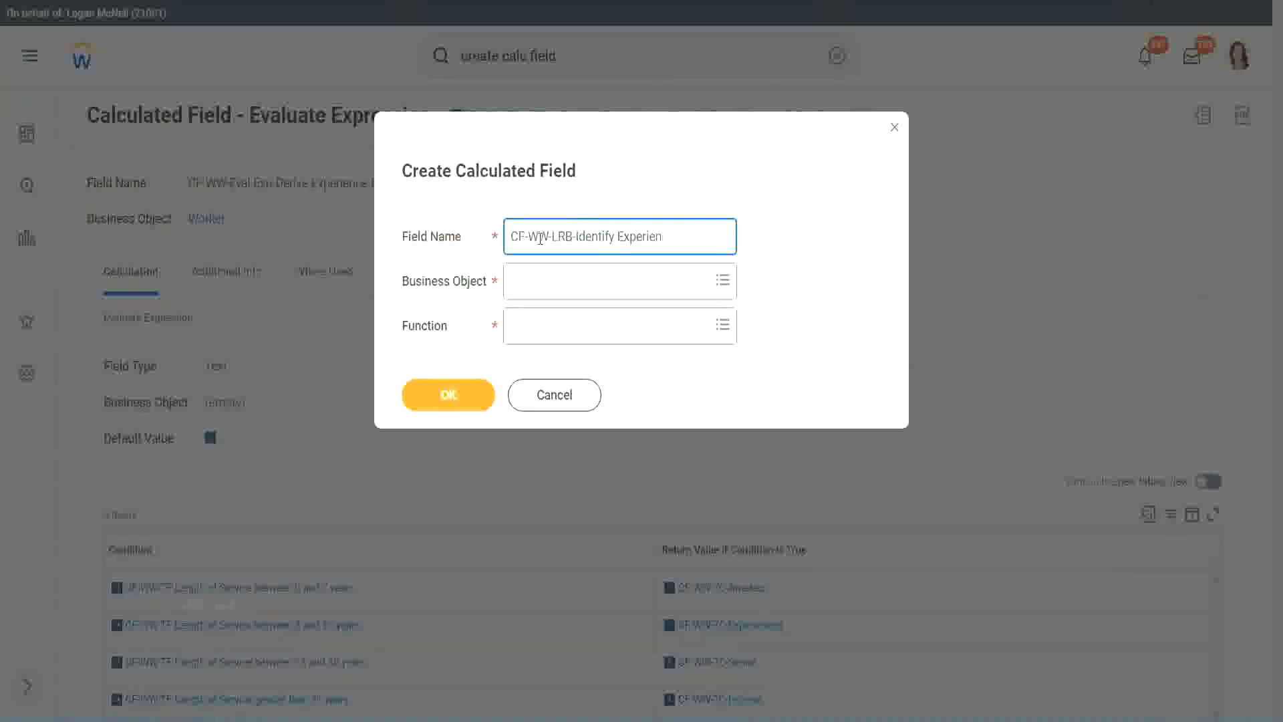
pyautogui.write('ce Bands from years of Service')
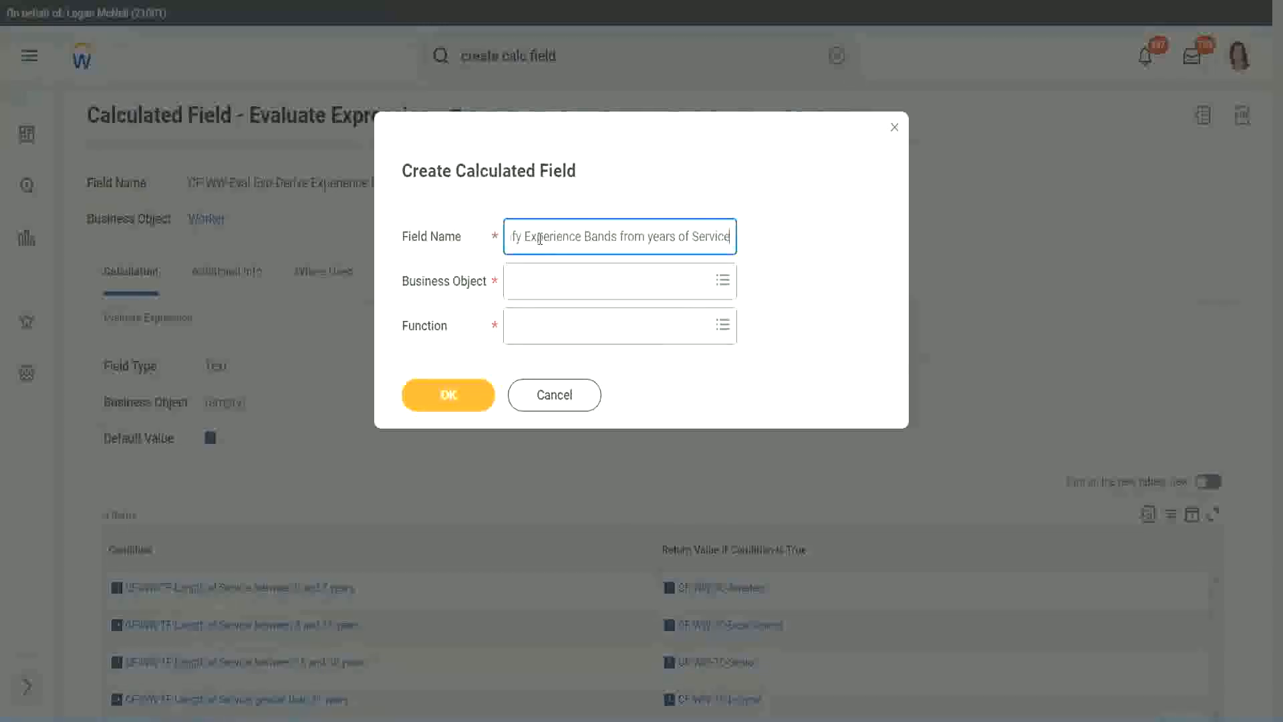
# Step: Set the business object to Worker and the function to Lookup Range Band, and confirm the new field's definition
pyautogui.press('Tab')
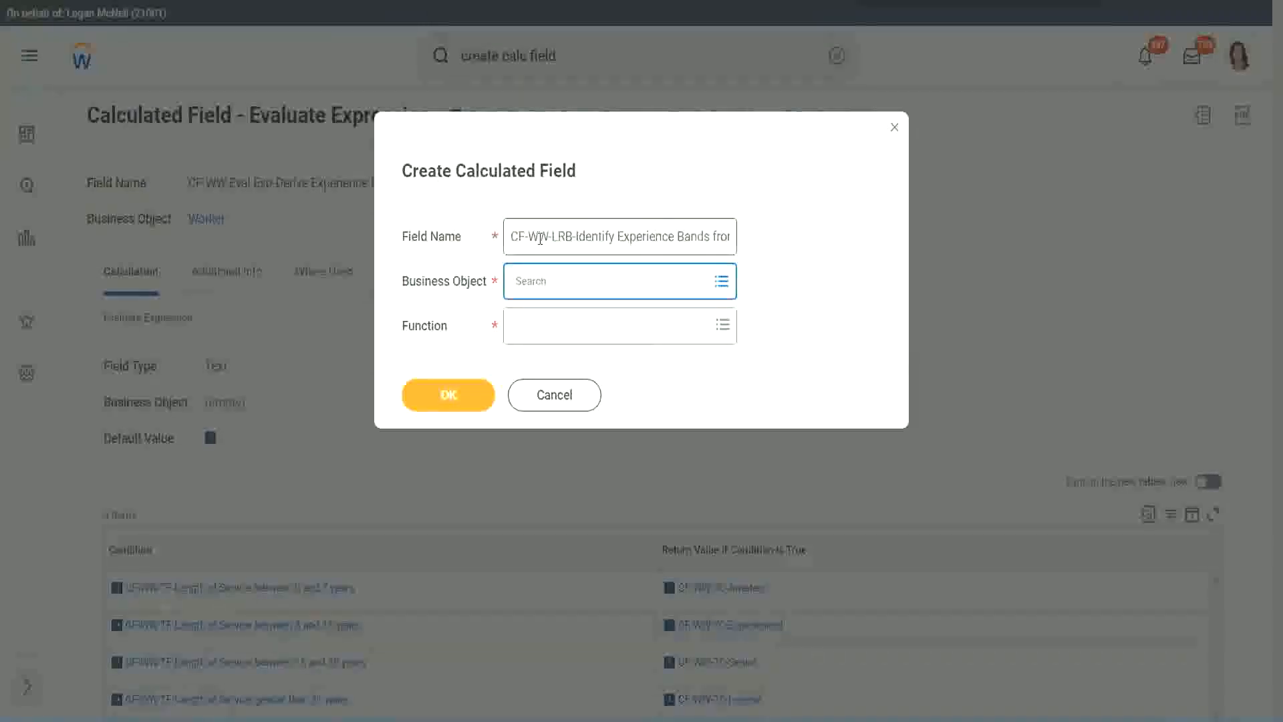
pyautogui.write('worker')
pyautogui.press('Return')
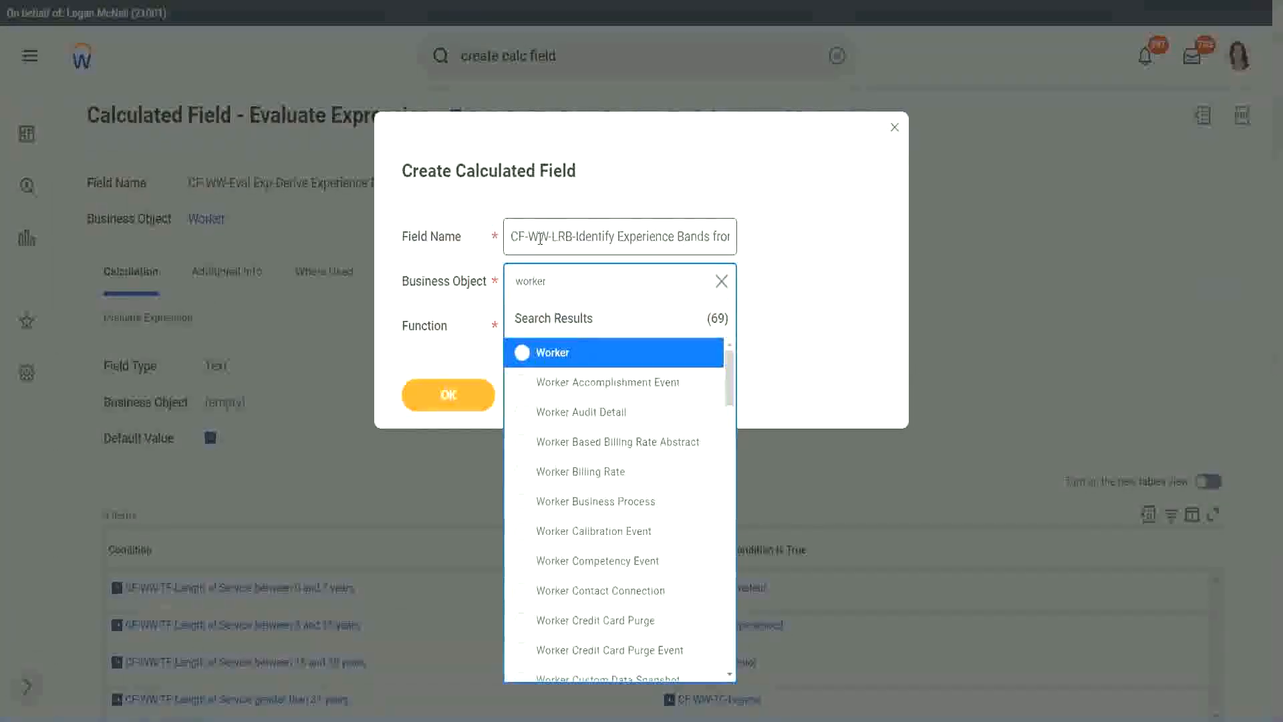
pyautogui.press('Return')
pyautogui.press('Tab')
pyautogui.write('l')
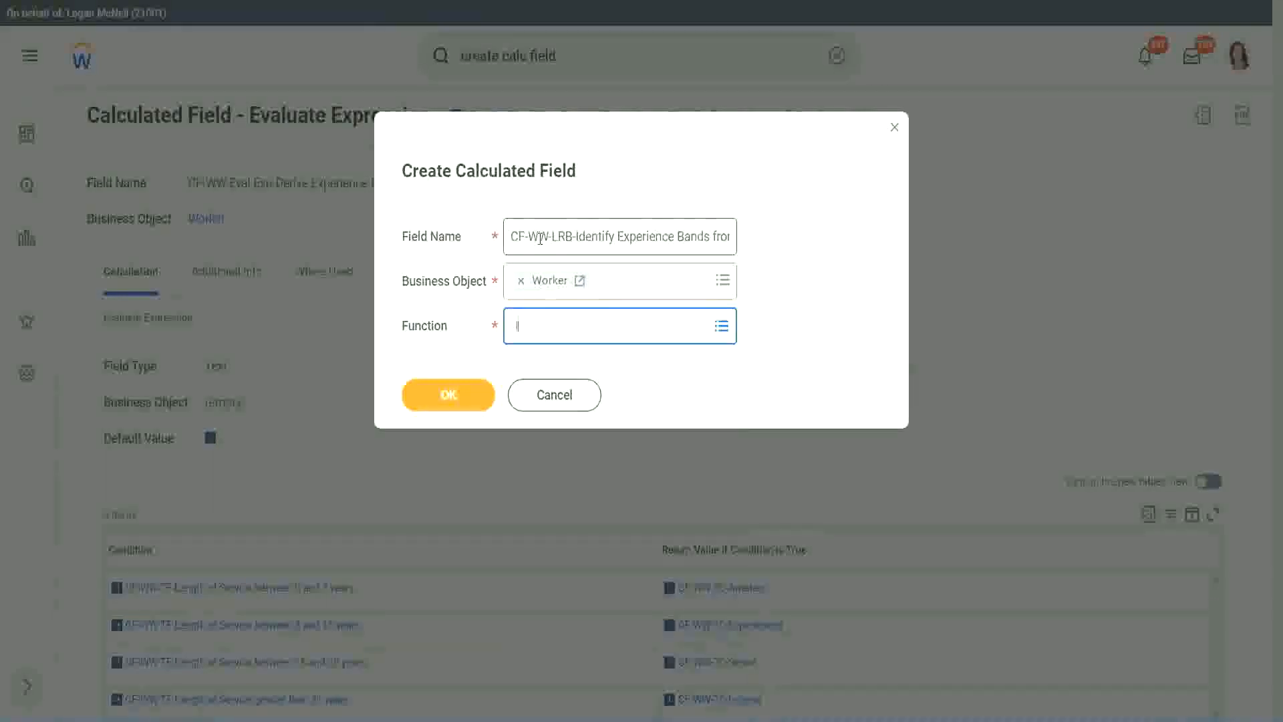
pyautogui.write('rb')
pyautogui.press('Return')
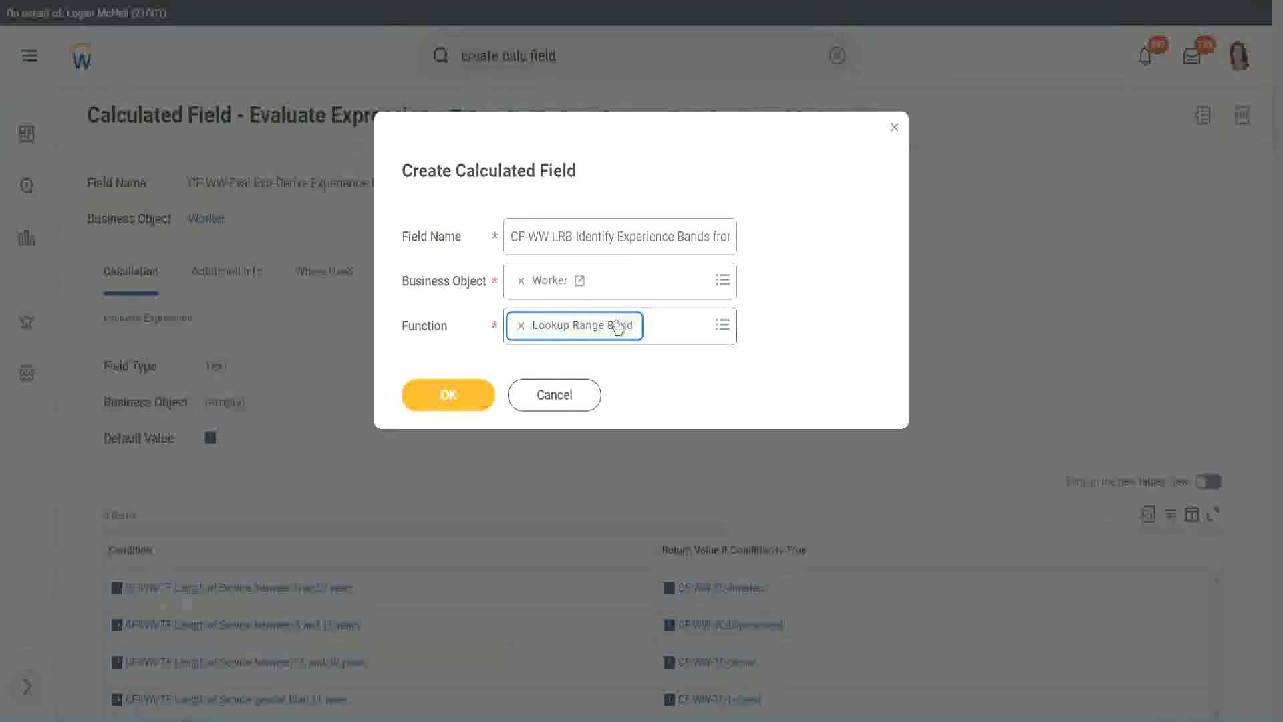
pyautogui.click(458, 396)
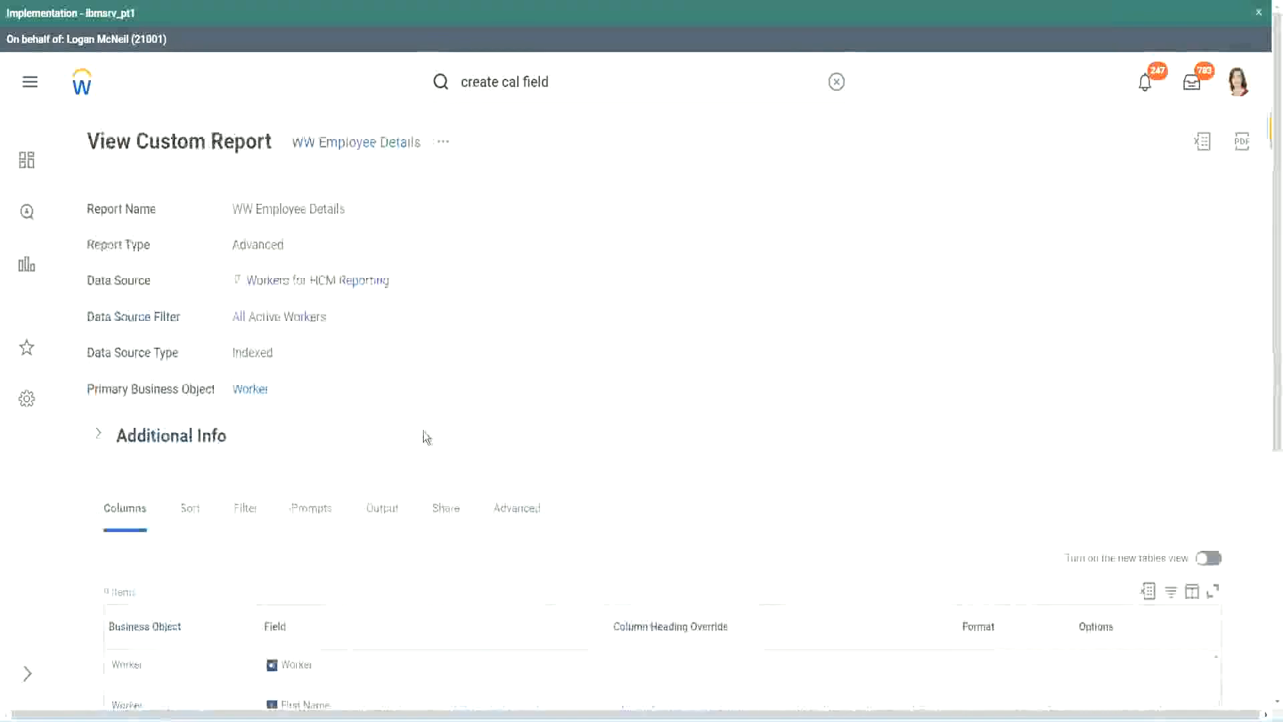
# Step: Copy the name CF-WW-Convert Text To Number-Number of Years from Length of Service from the WW Employee Details report and set it as the source field
pyautogui.scroll(-5, 428, 435)
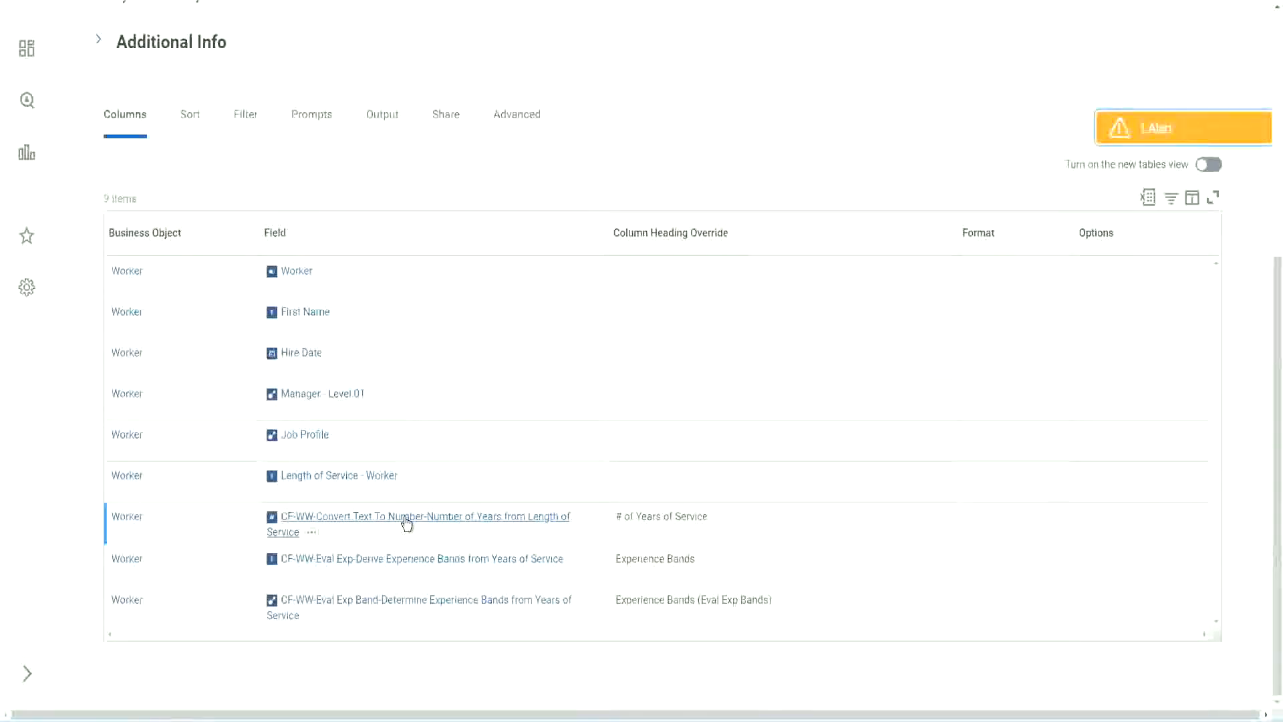
pyautogui.rightClick(405, 524)
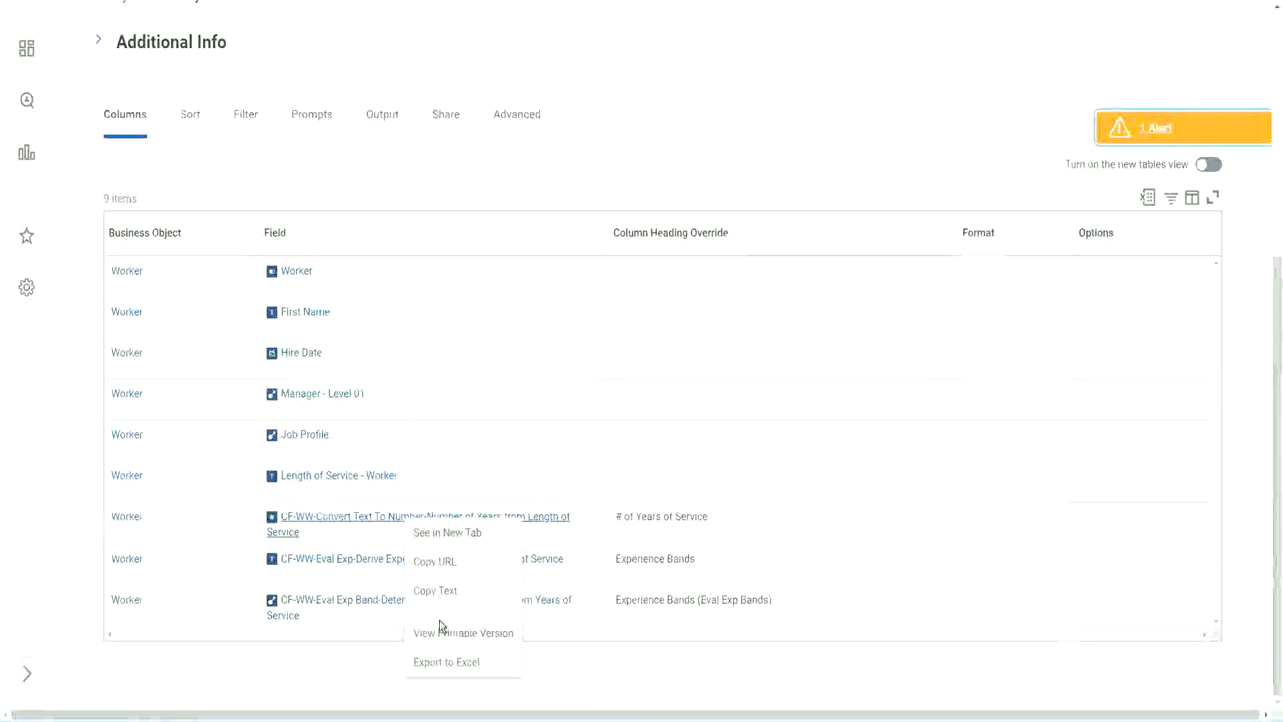
pyautogui.press('Escape')
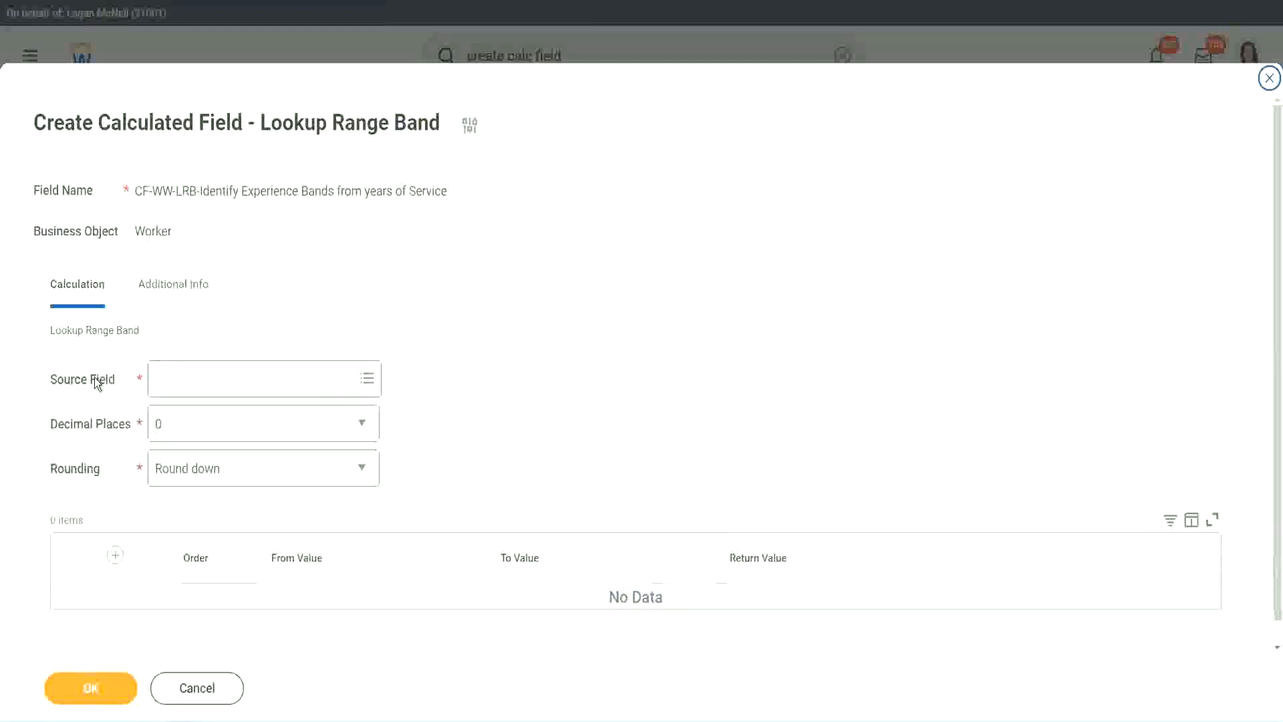
pyautogui.click(199, 378)
pyautogui.press('Return')
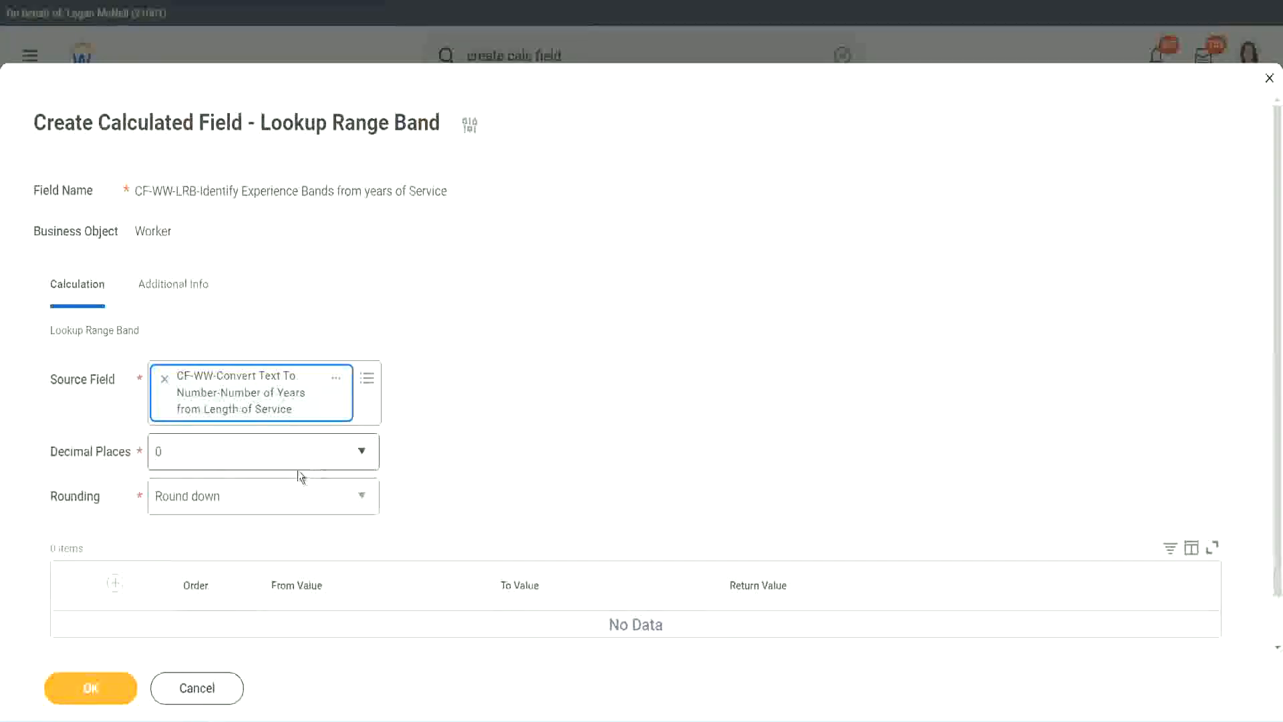
# Step: Keep the decimal places at 0 and set the rounding to Round
pyautogui.click(250, 459)
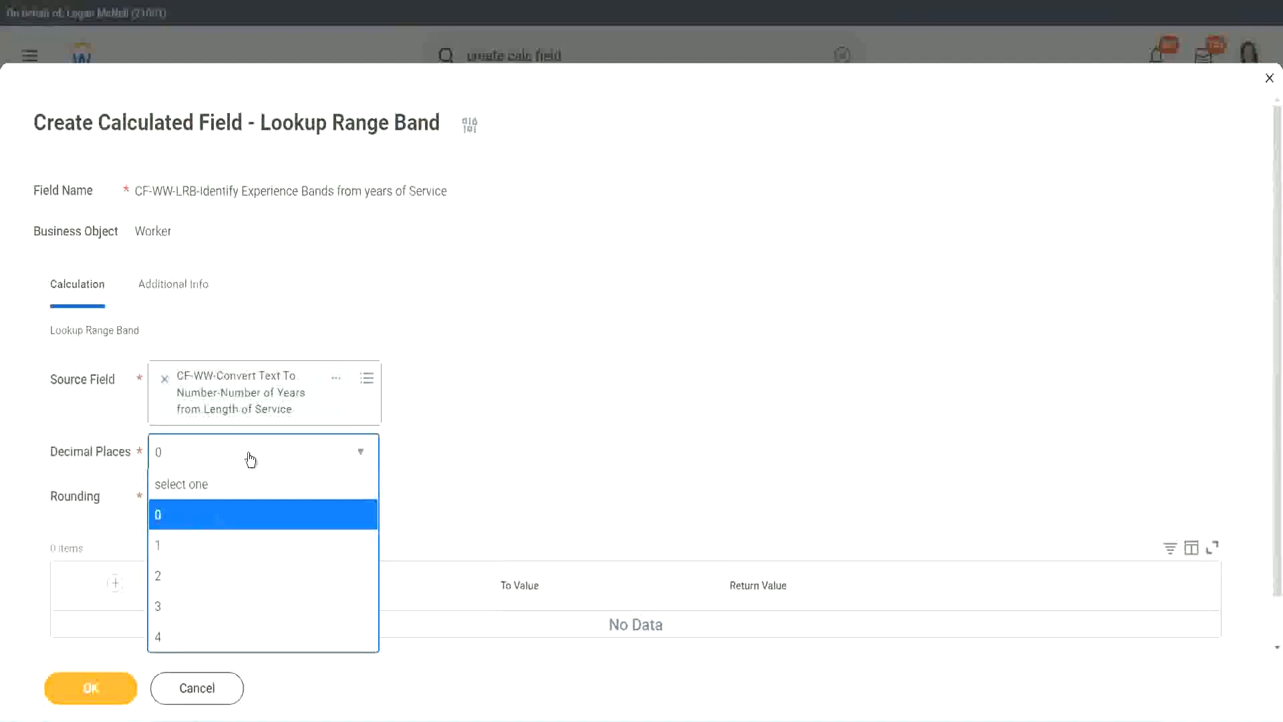
pyautogui.click(500, 441)
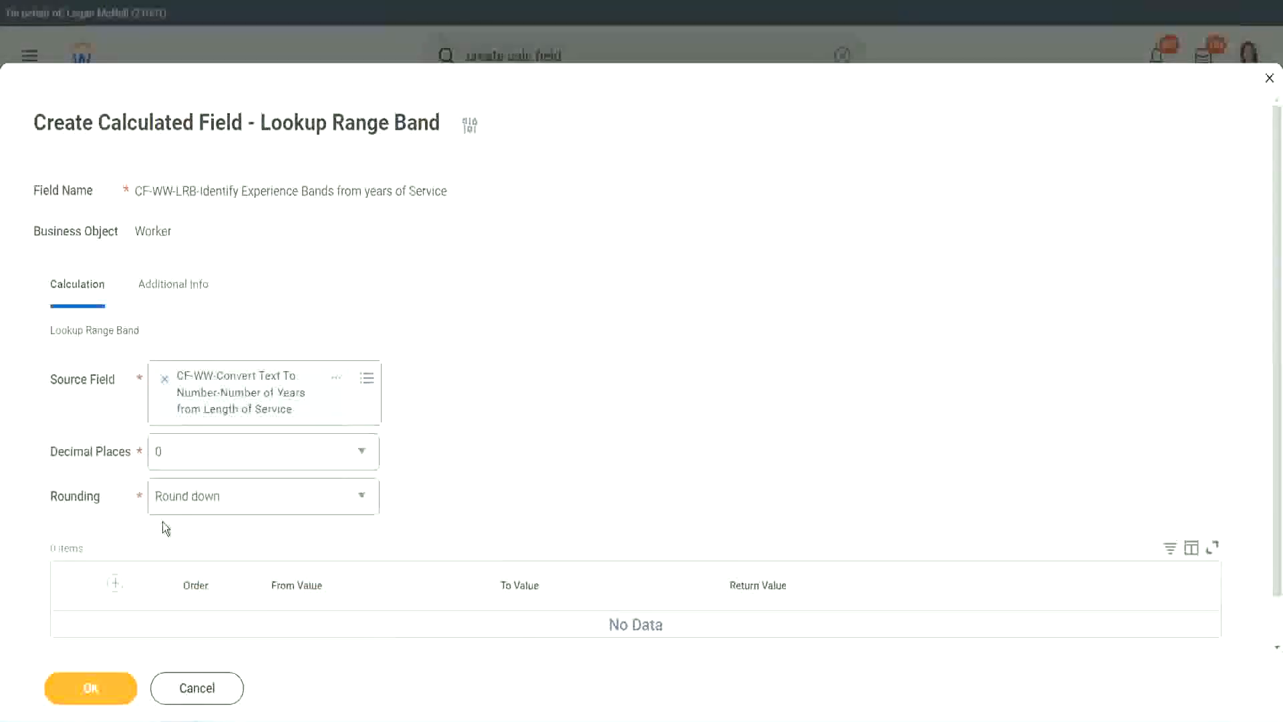
pyautogui.click(206, 499)
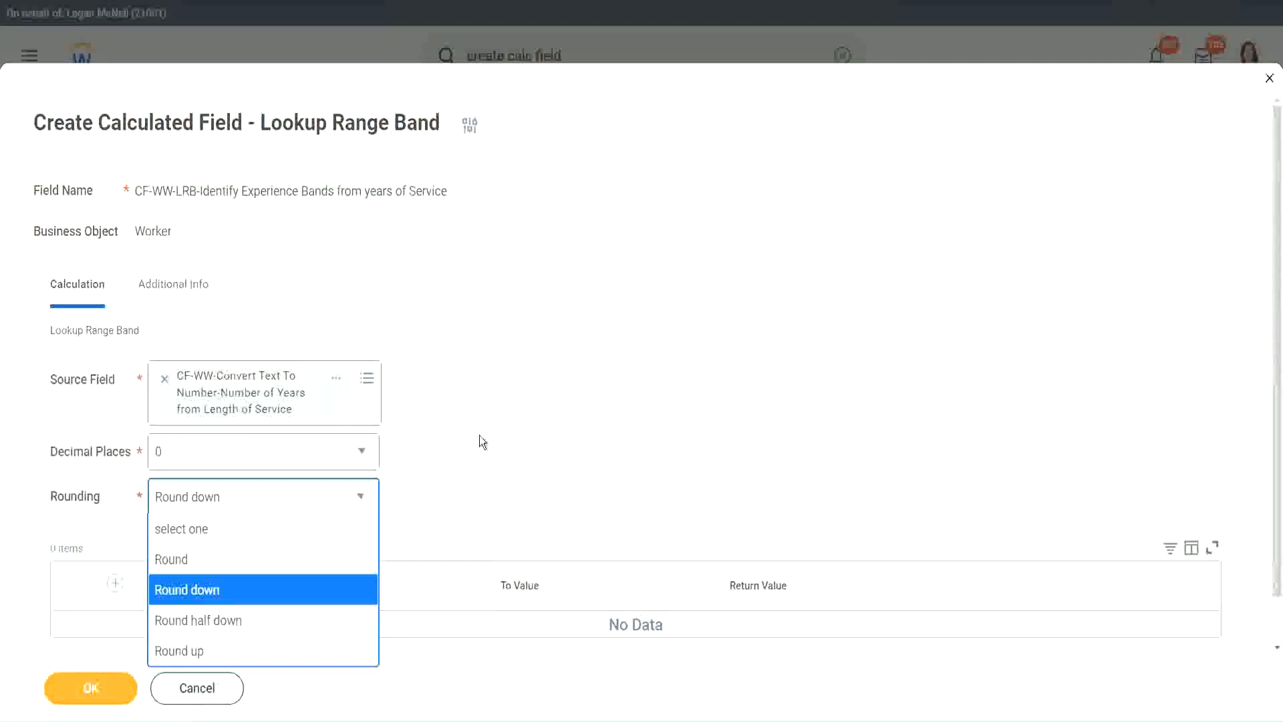
pyautogui.click(451, 499)
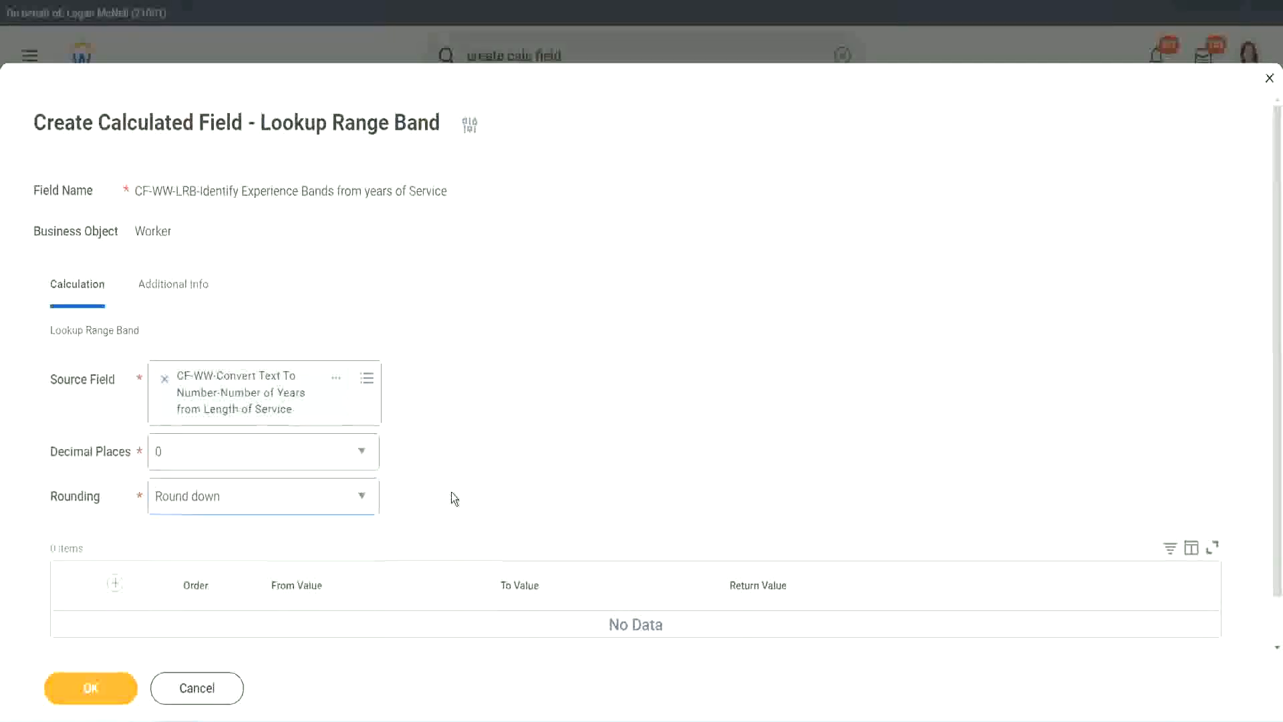
pyautogui.click(221, 501)
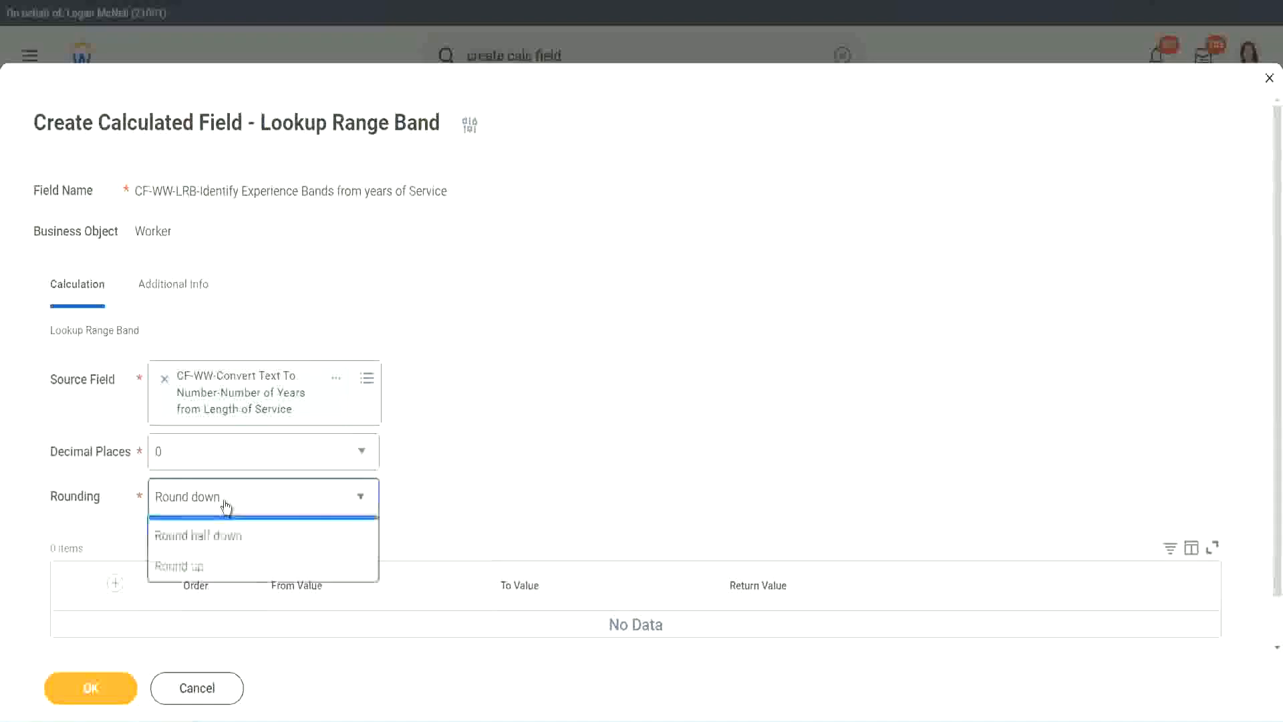
pyautogui.click(213, 560)
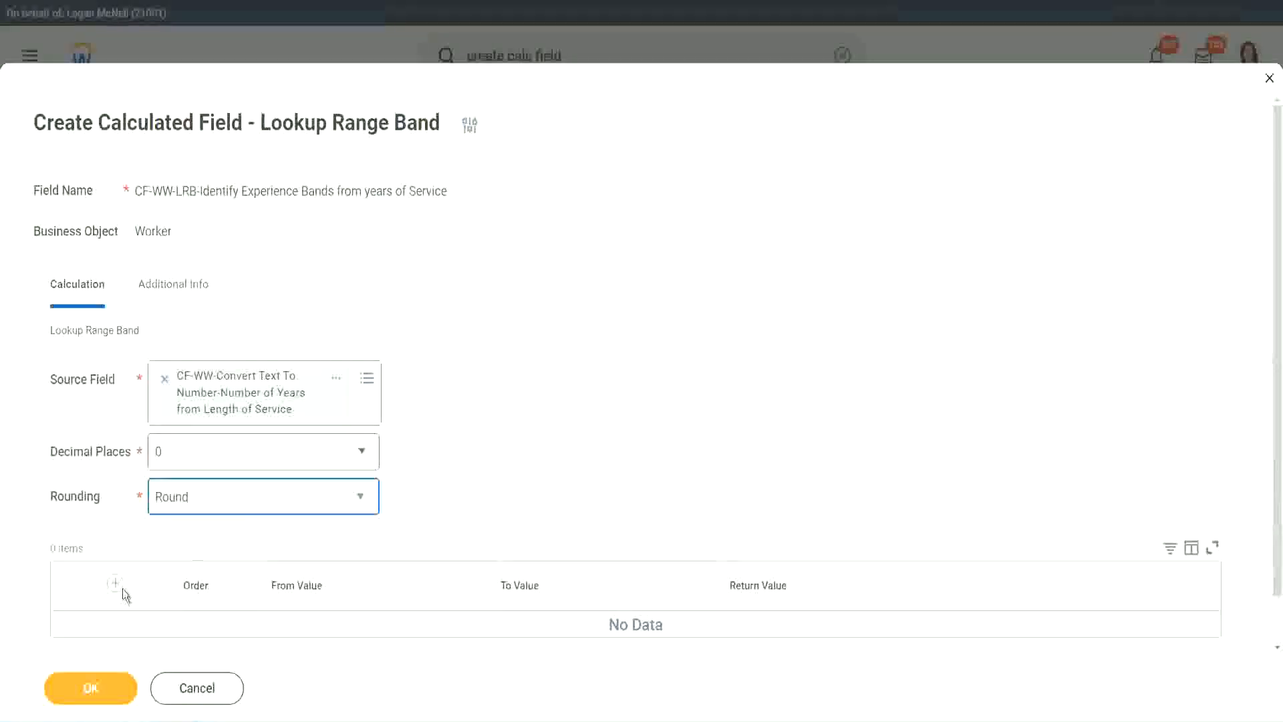
pyautogui.click(511, 458)
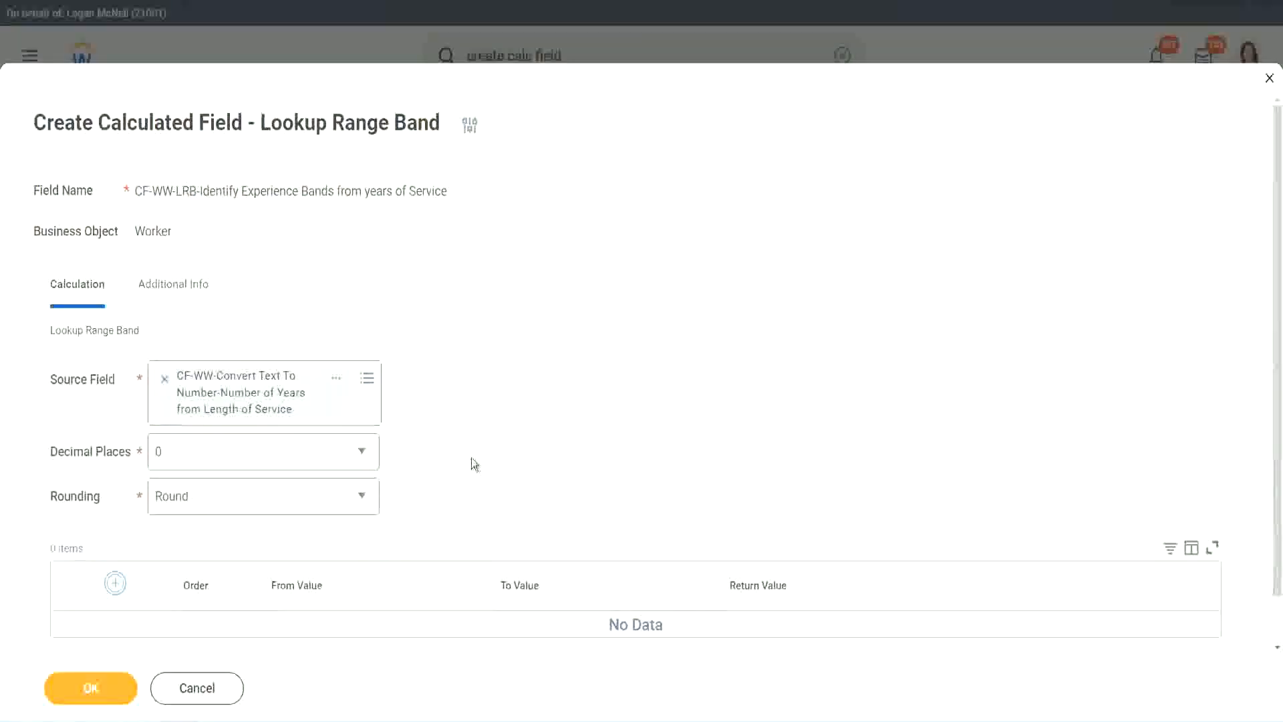
# Step: Add the first range band with from value 0, to value 7 and return value Amateur
pyautogui.scroll(-2, 535, 396)
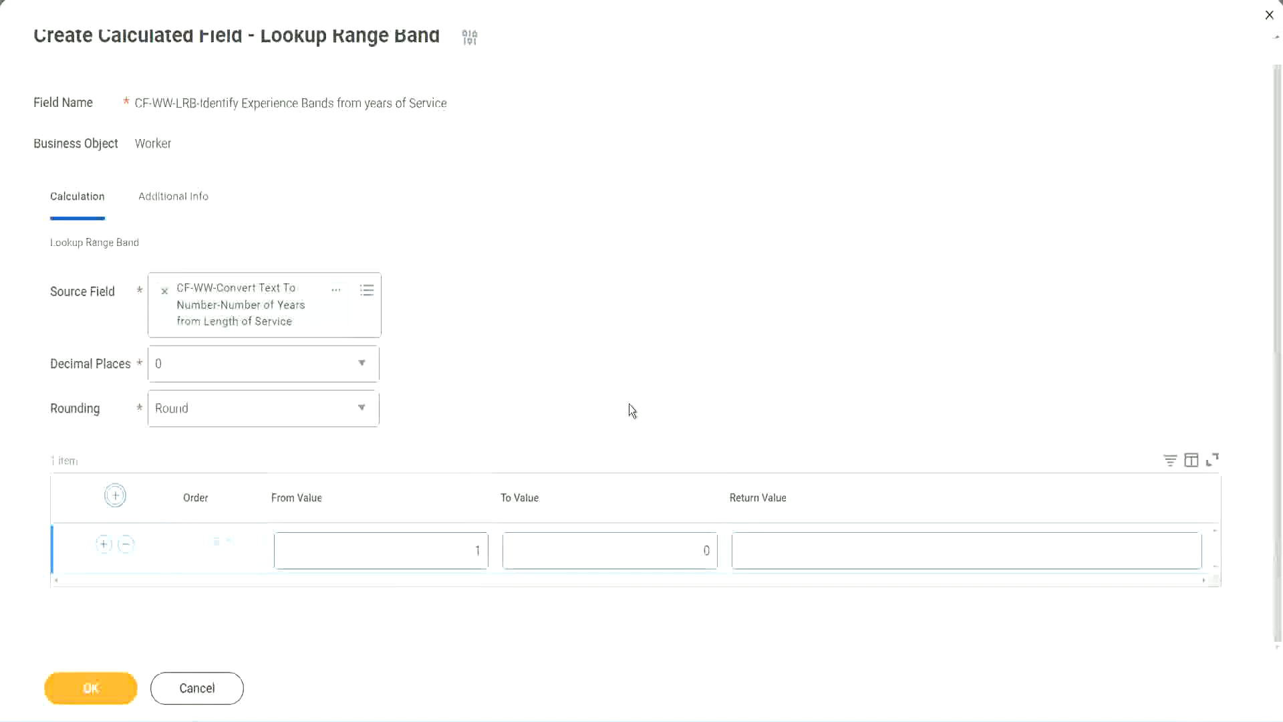
pyautogui.click(470, 554)
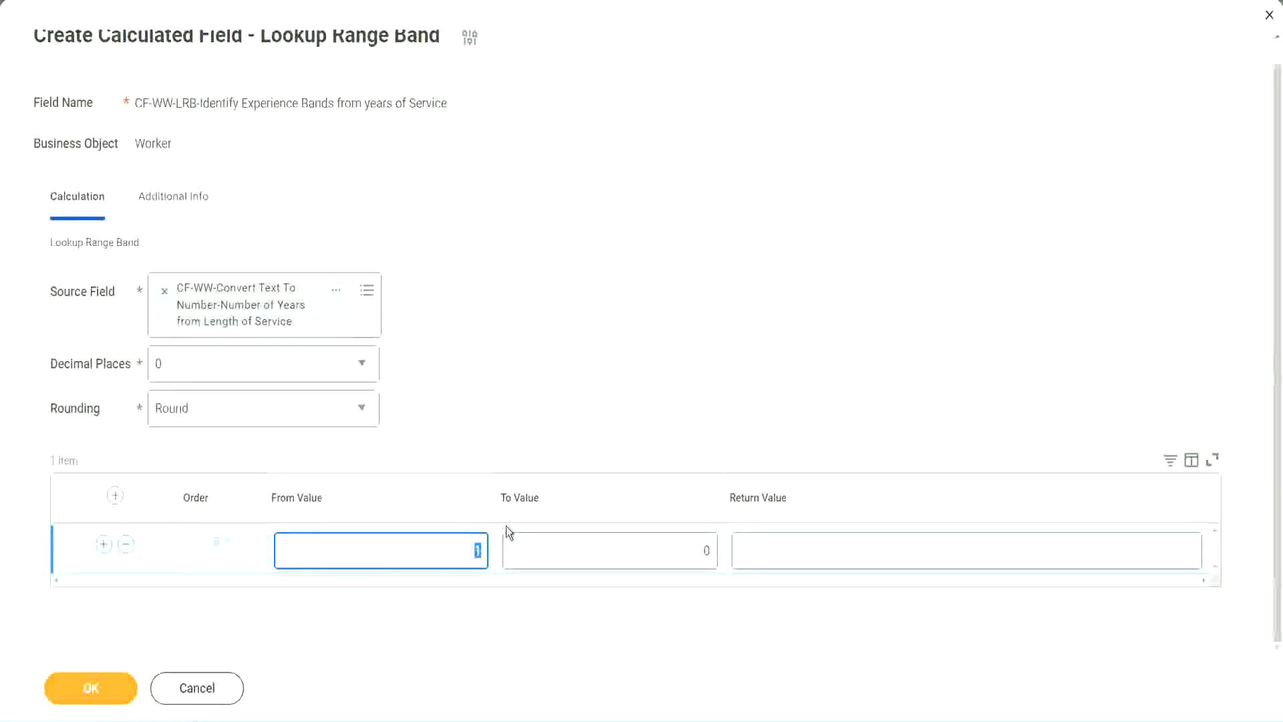
pyautogui.write('0')
pyautogui.press('Tab')
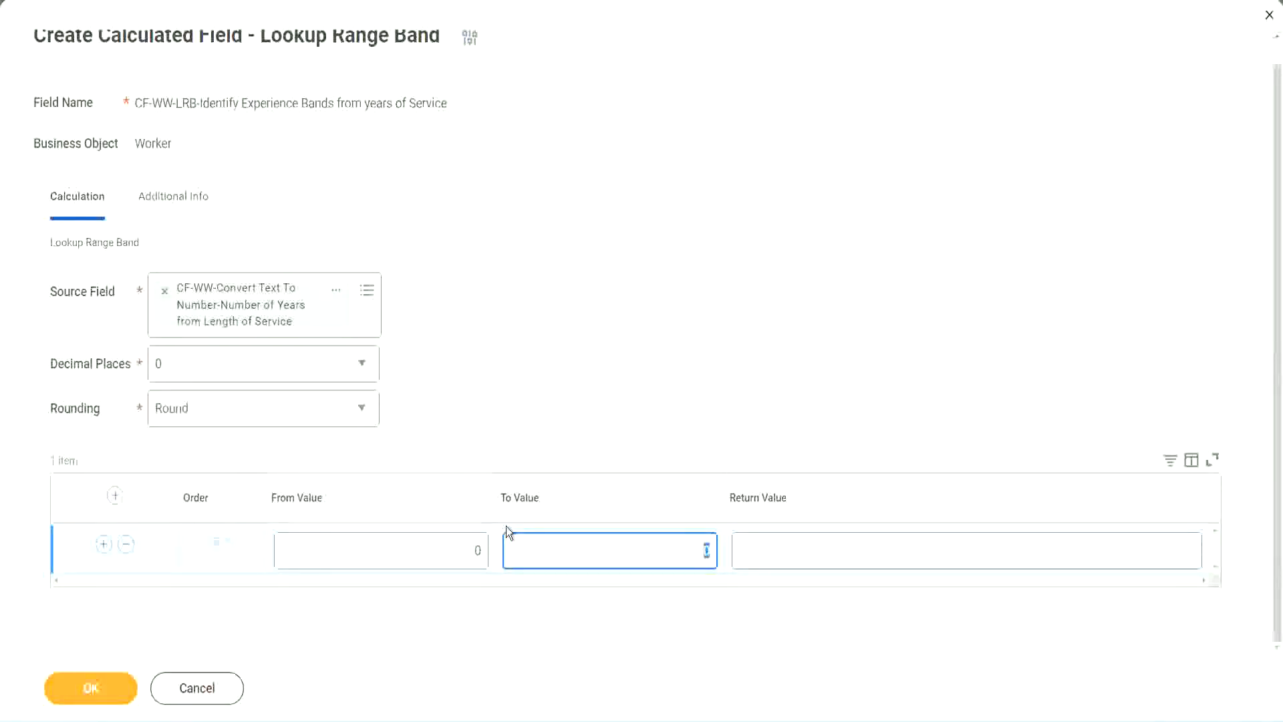
pyautogui.write('7')
pyautogui.press('Tab')
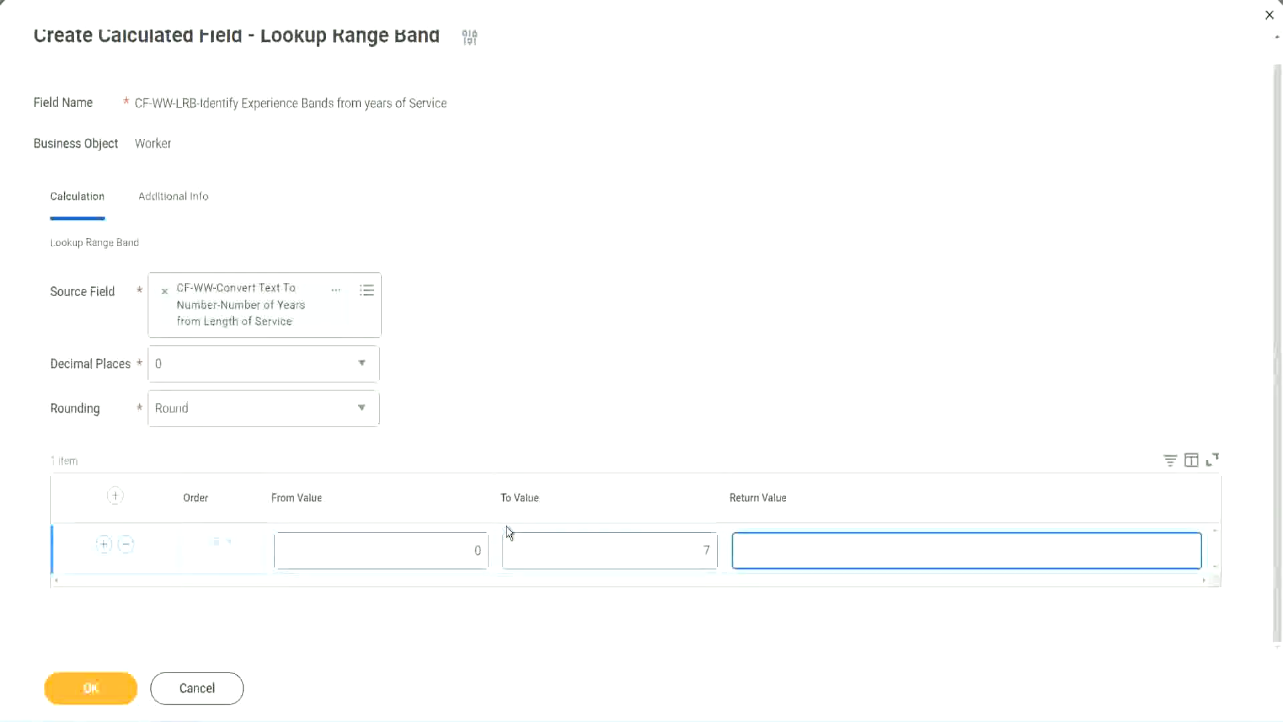
pyautogui.write('Amateur')
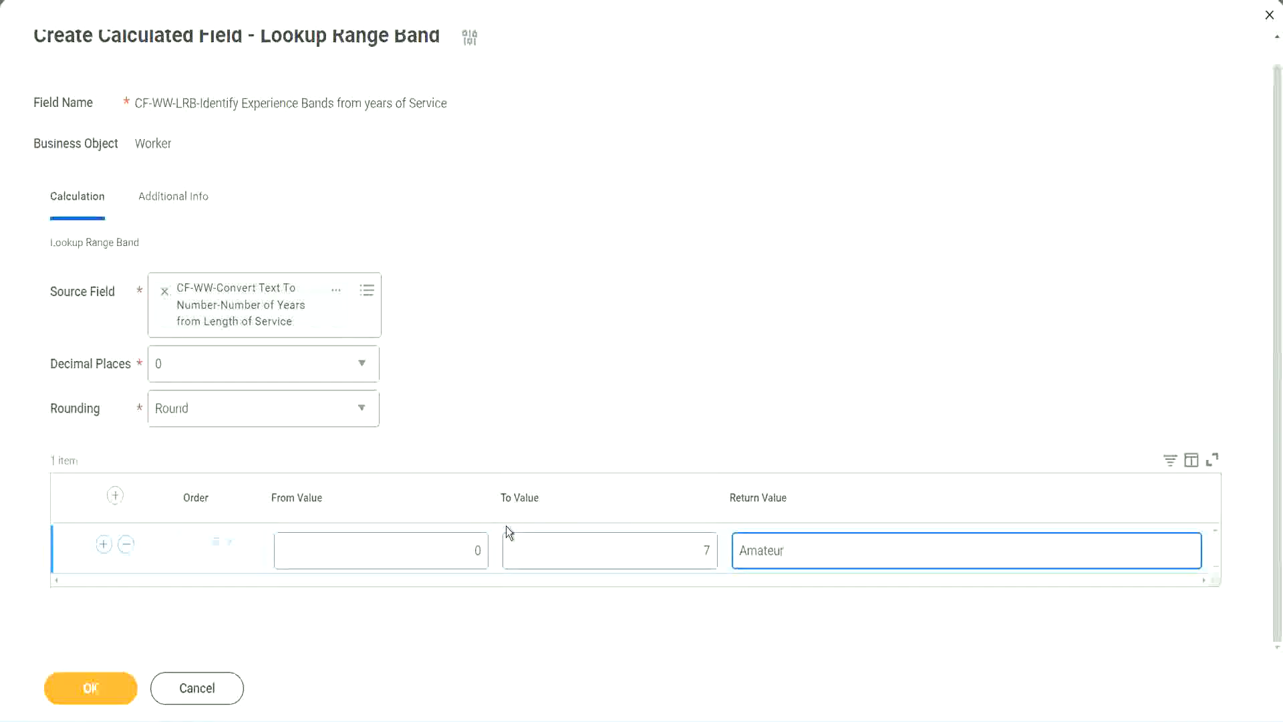
pyautogui.click(445, 564)
pyautogui.click(687, 539)
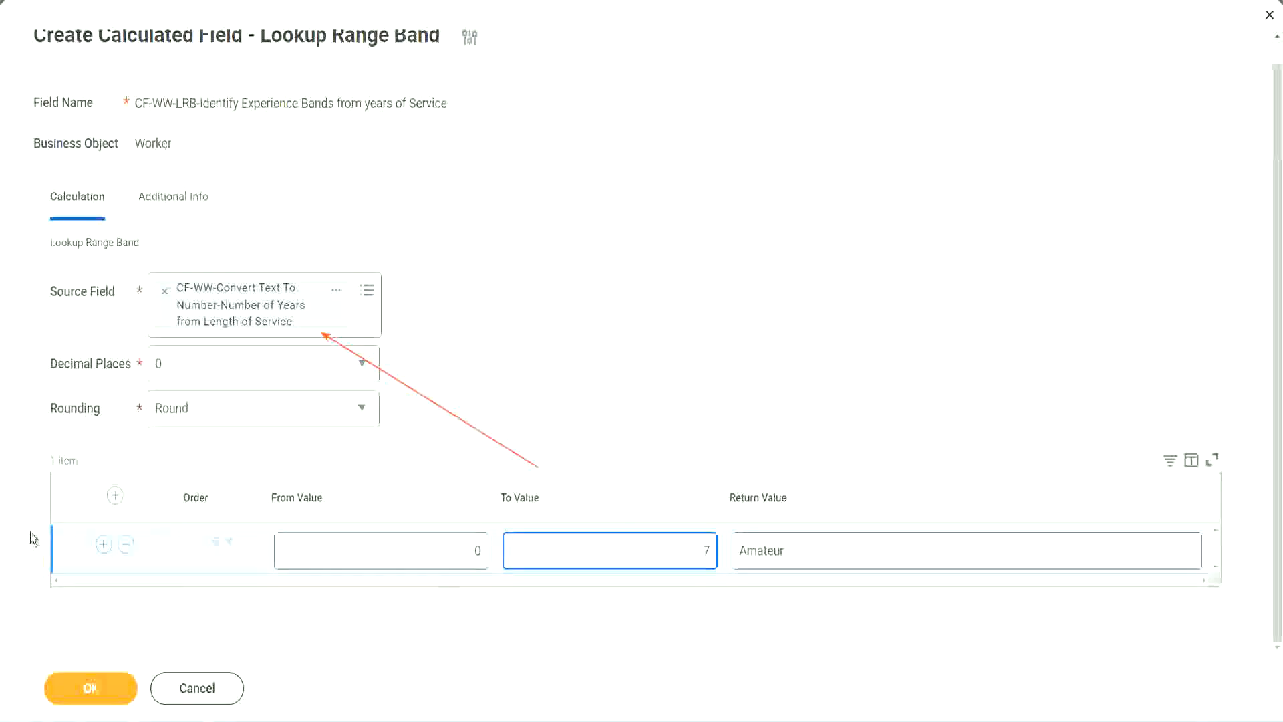
# Step: Add a second range band with from value 8, to value 15 and return value Experienced
pyautogui.click(103, 544)
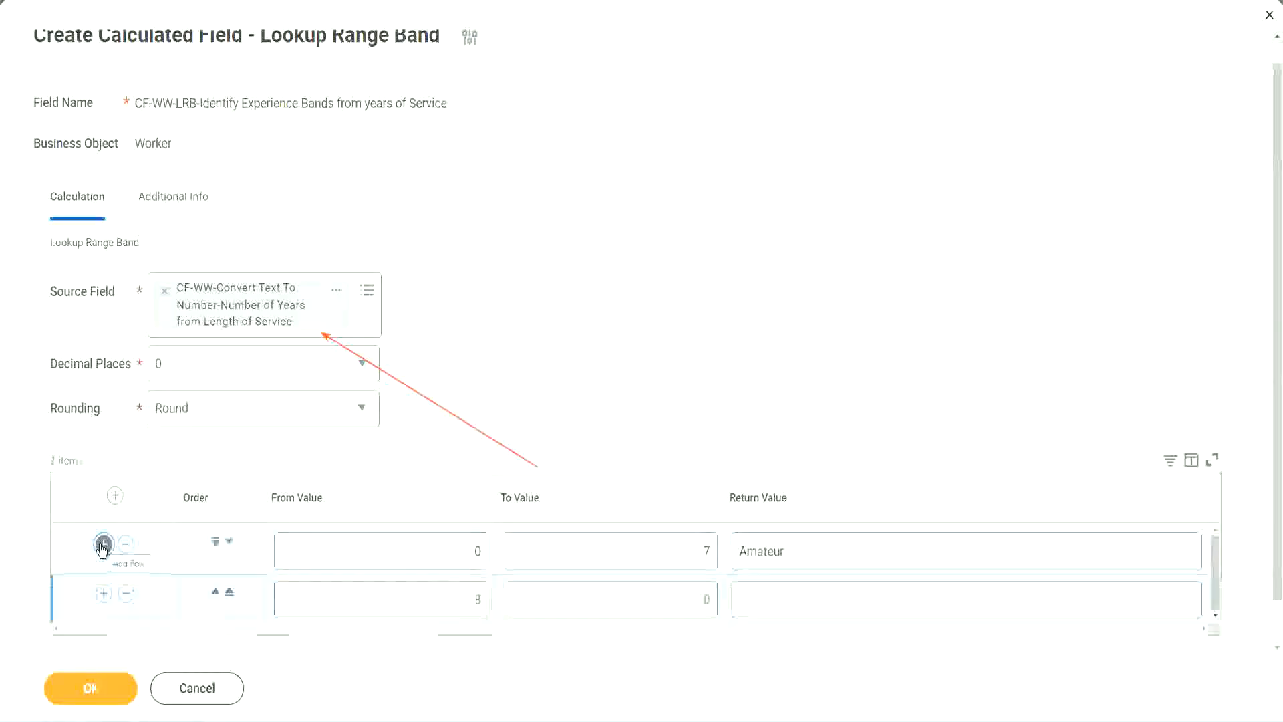
pyautogui.click(488, 601)
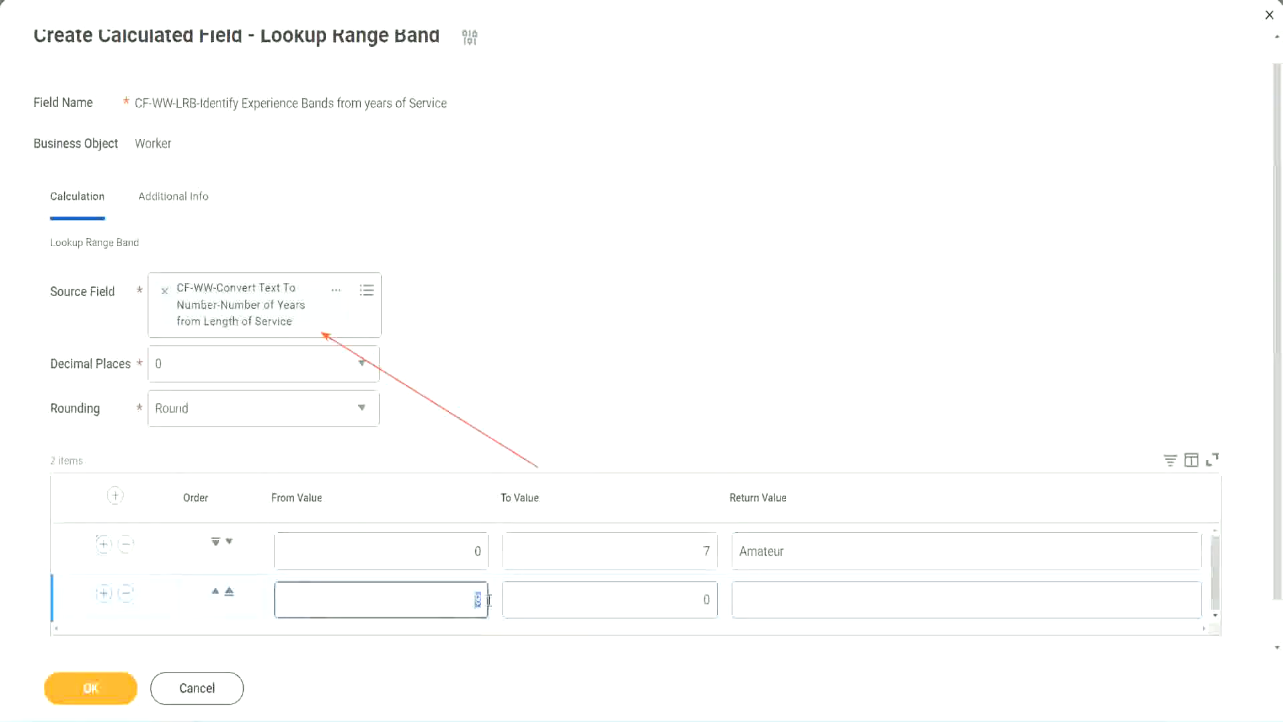
pyautogui.click(463, 562)
pyautogui.click(698, 552)
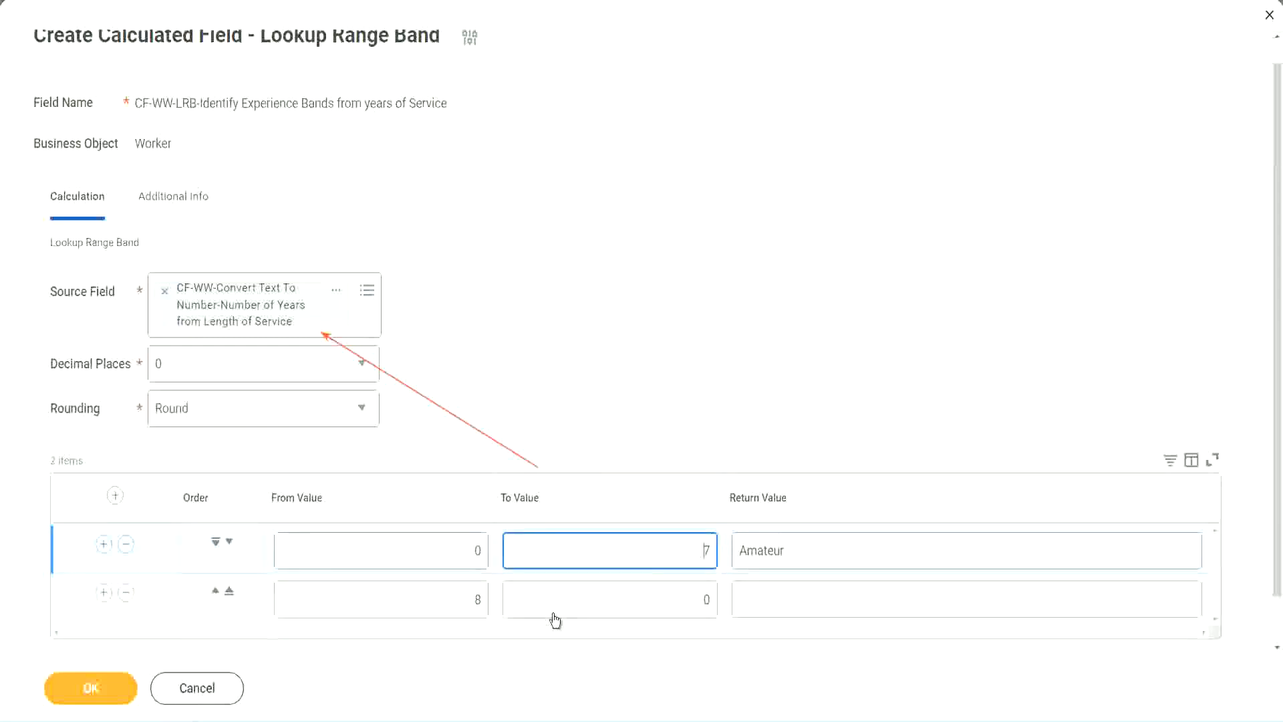
pyautogui.click(454, 600)
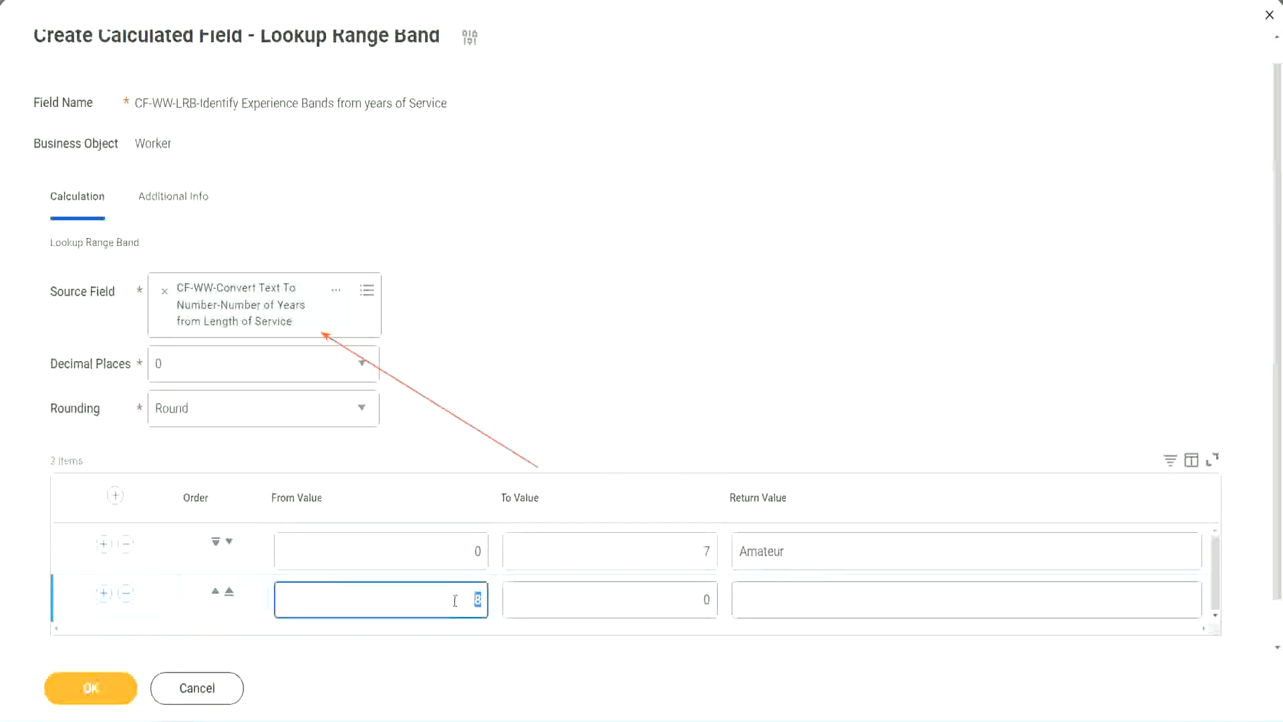
pyautogui.click(695, 601)
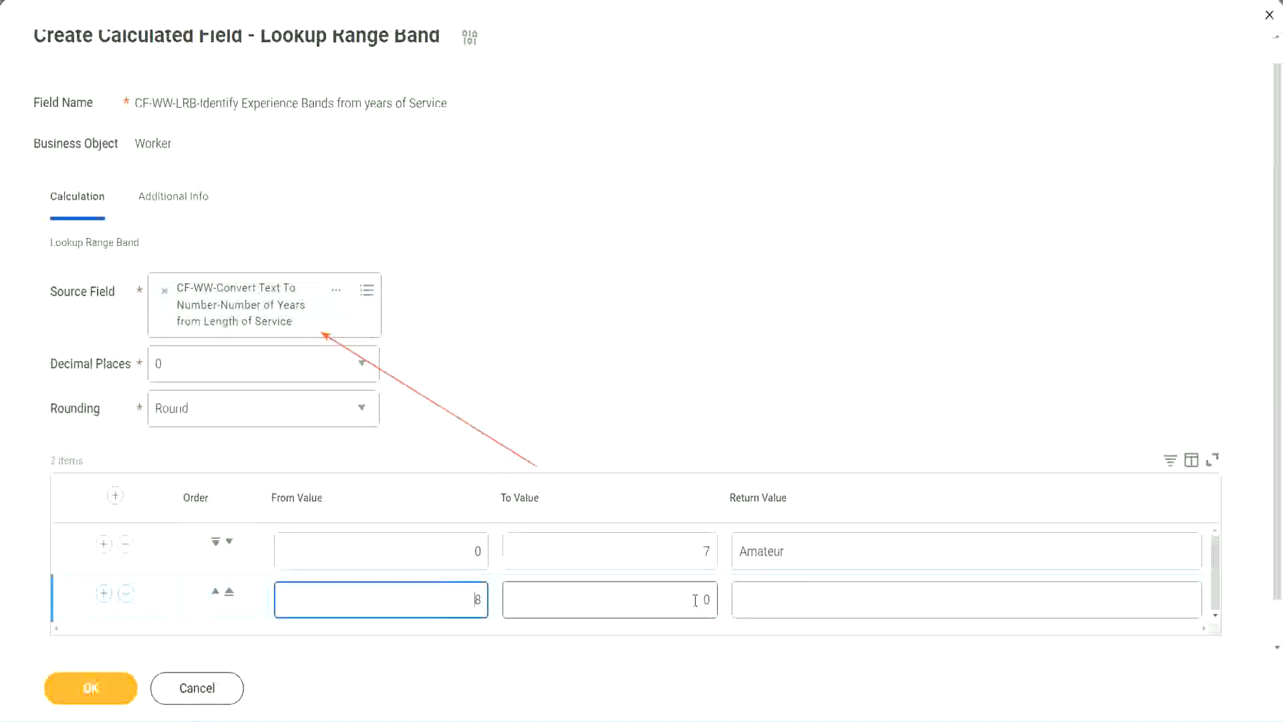
pyautogui.click(696, 600)
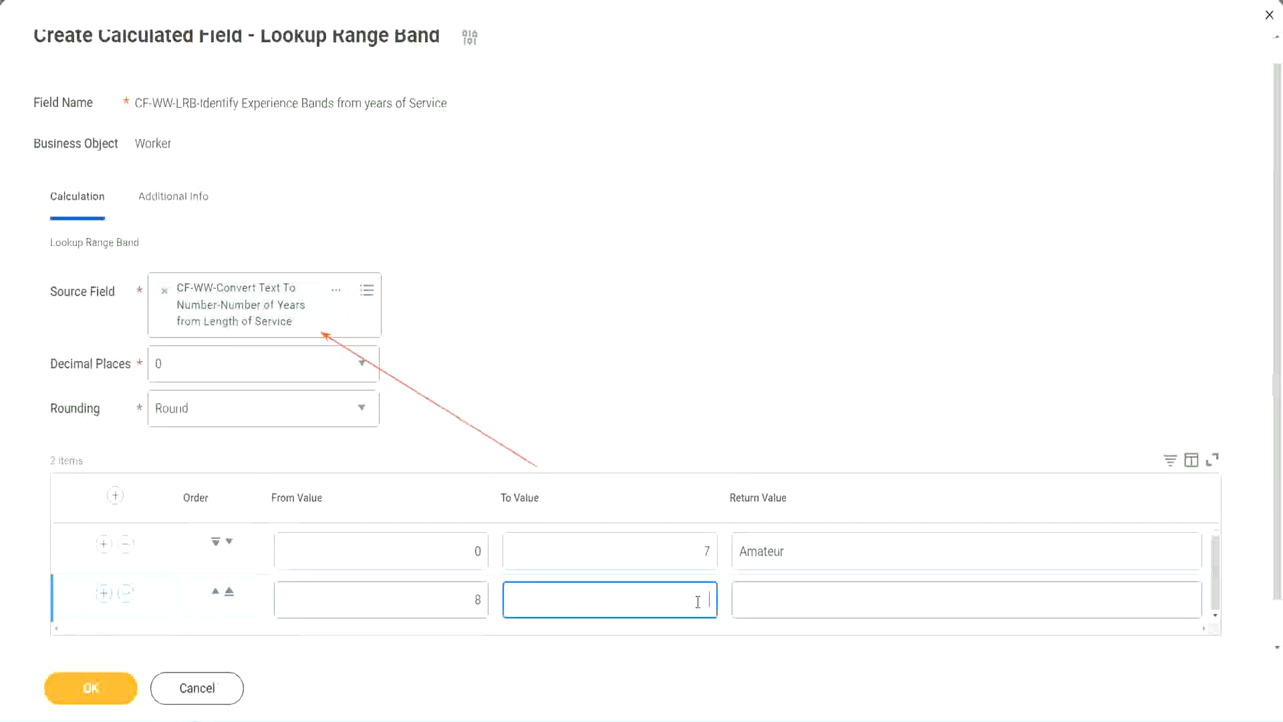
pyautogui.write('15')
pyautogui.click(791, 596)
pyautogui.write('Ex')
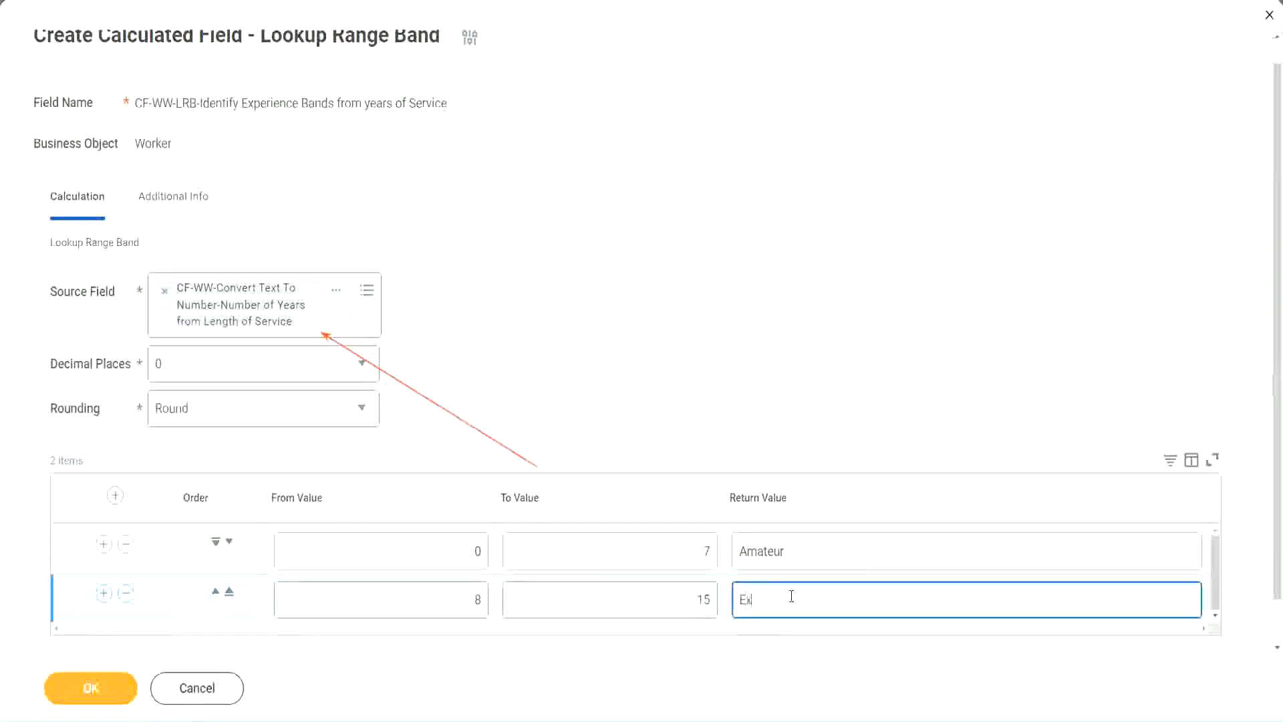
pyautogui.write('perienced')
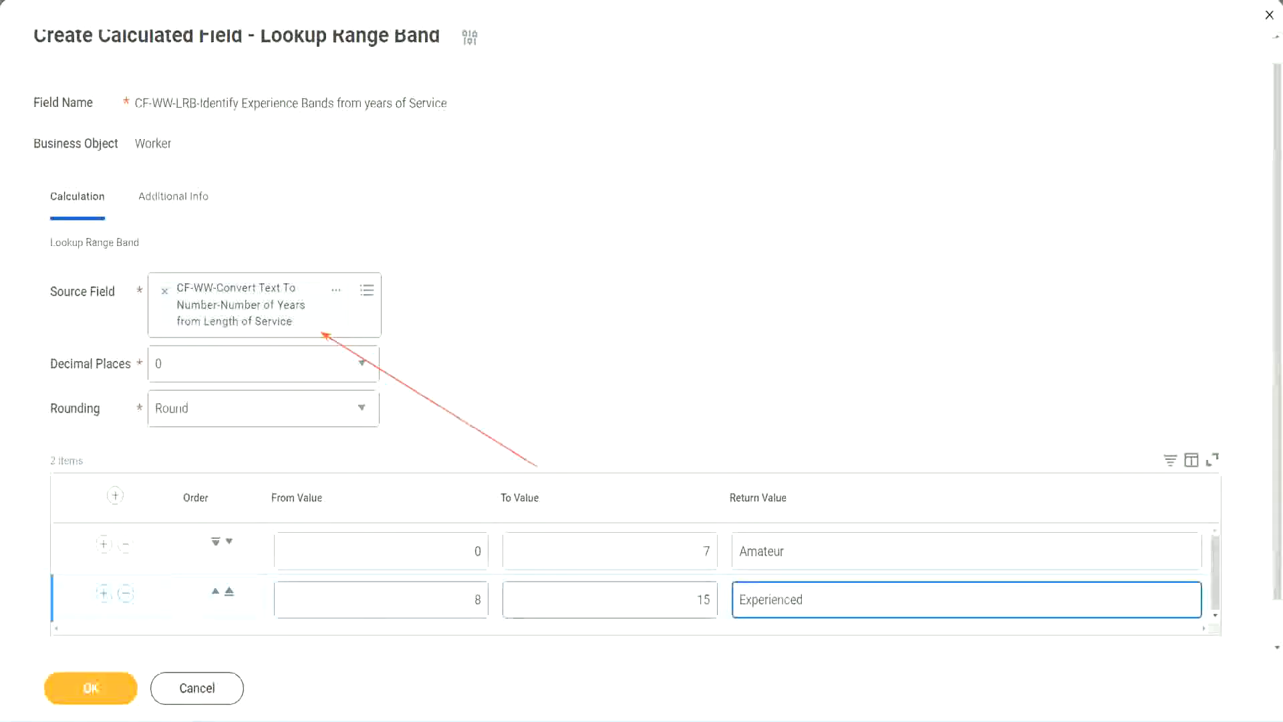
# Step: Add a third range band with from value 16, to value 30 and return value Senior
pyautogui.click(105, 595)
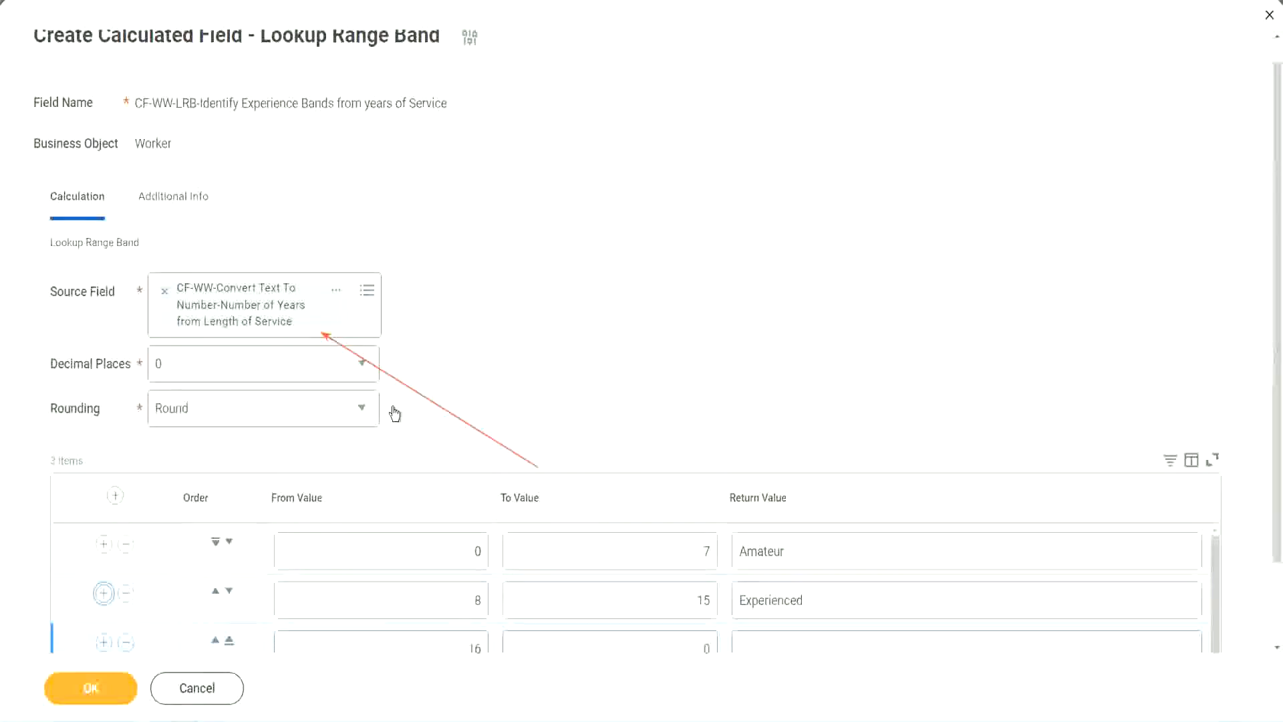
pyautogui.scroll(-2, 468, 407)
pyautogui.click(452, 554)
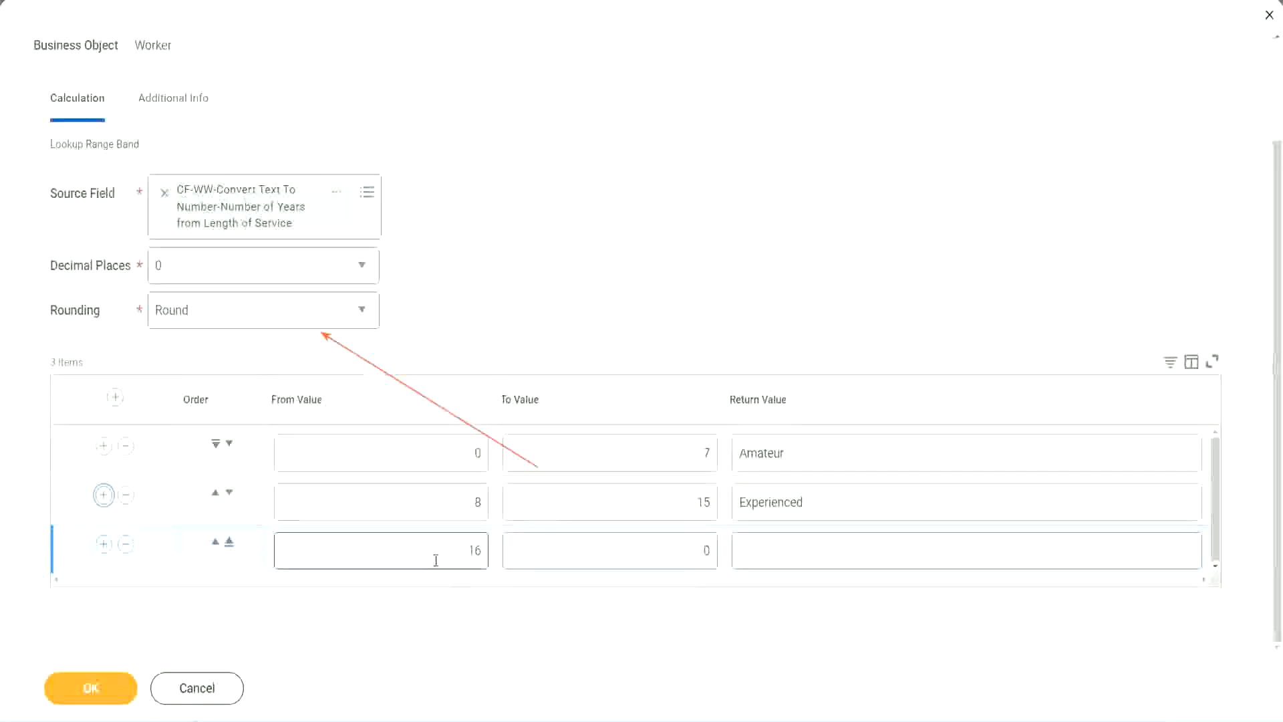
pyautogui.click(599, 550)
pyautogui.click(679, 550)
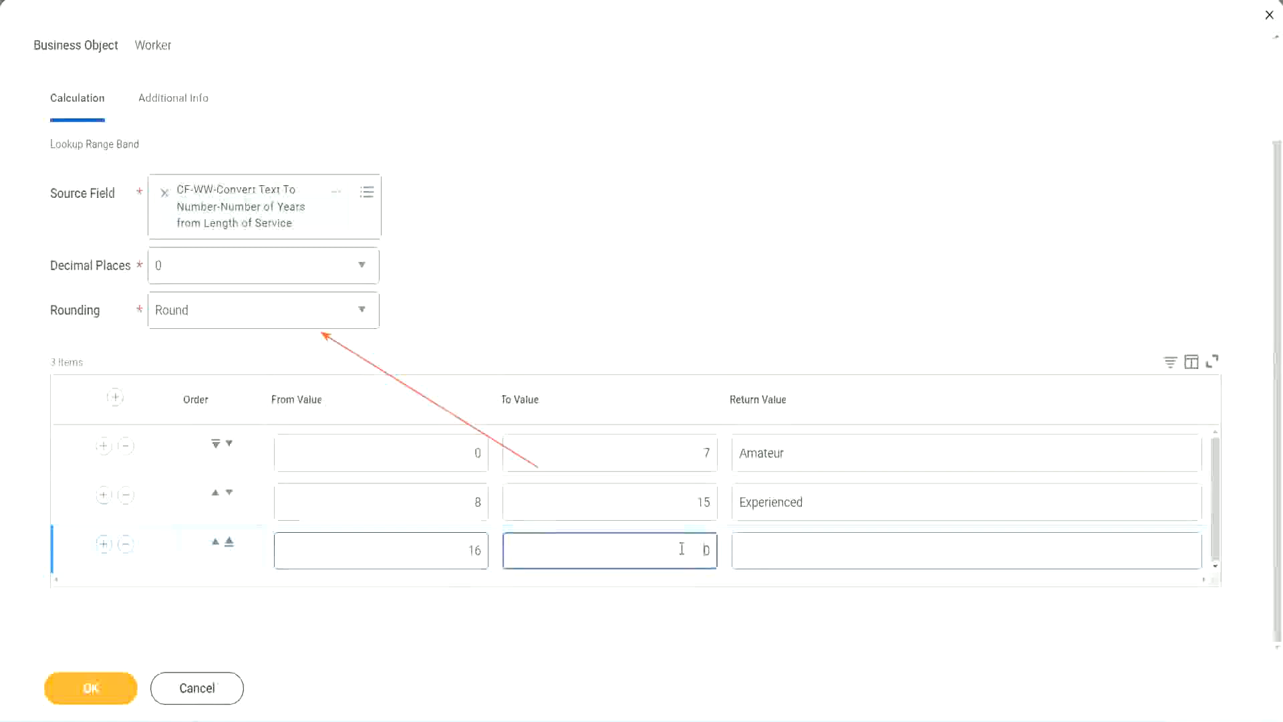
pyautogui.write('3')
pyautogui.press('Tab')
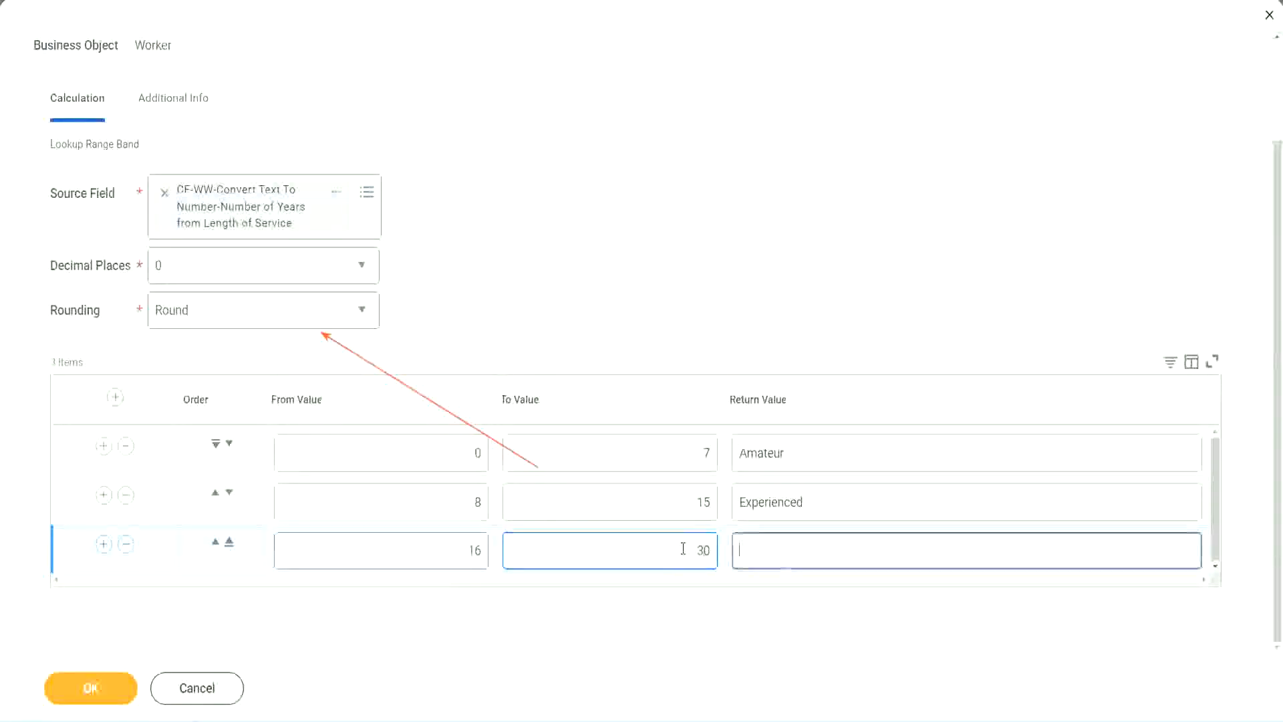
pyautogui.write('L')
pyautogui.press('BackSpace')
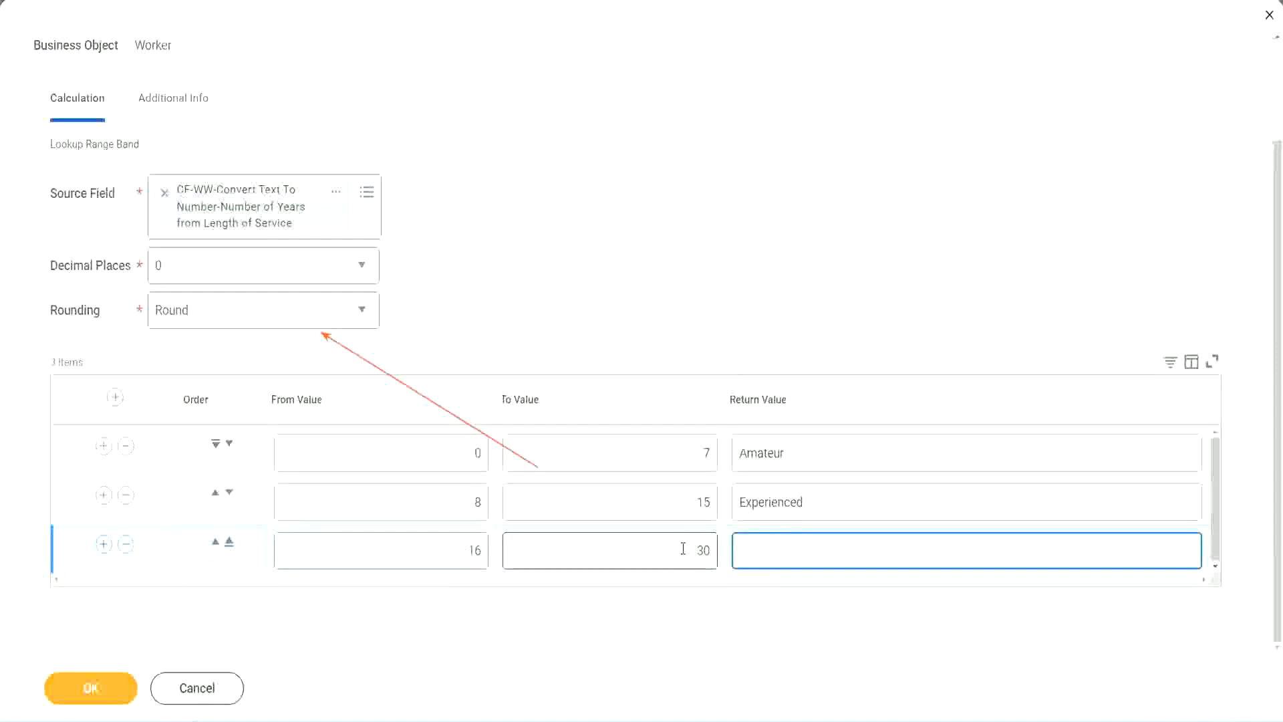
pyautogui.write('Senior')
# Step: Add a fourth range band with from value 31, to value 1000 and return value Legend
pyautogui.click(103, 543)
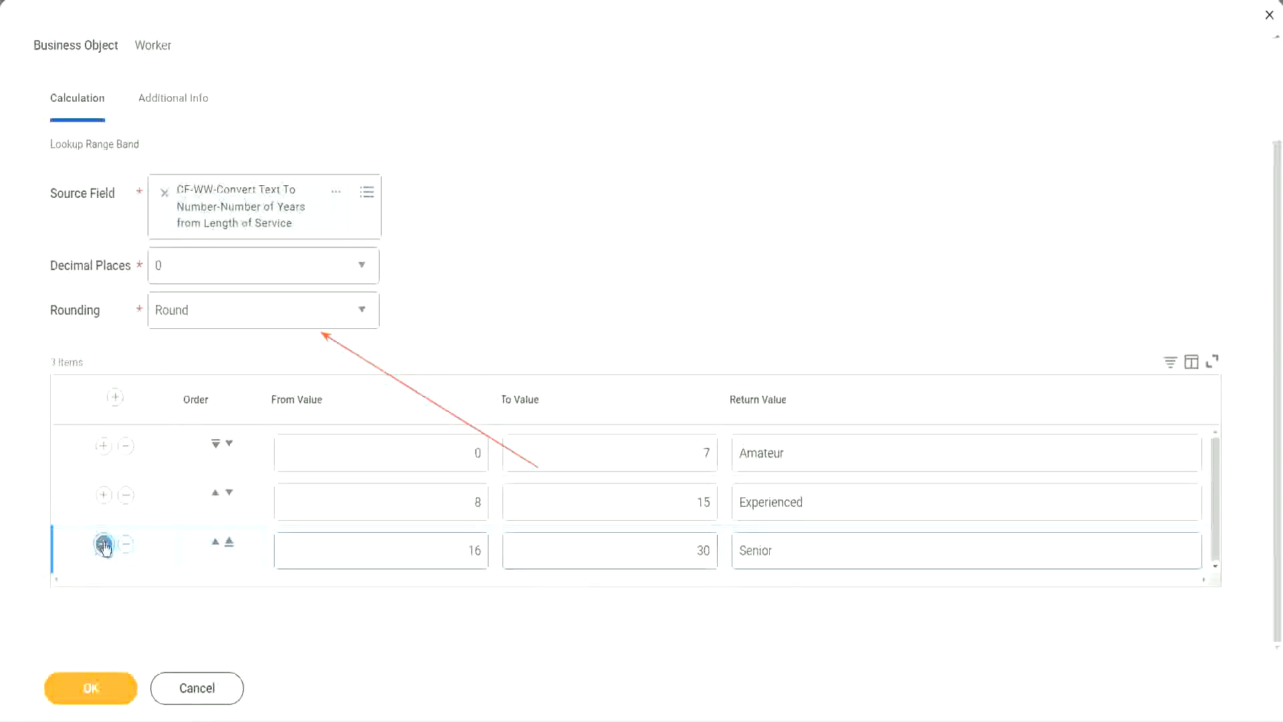
pyautogui.click(422, 544)
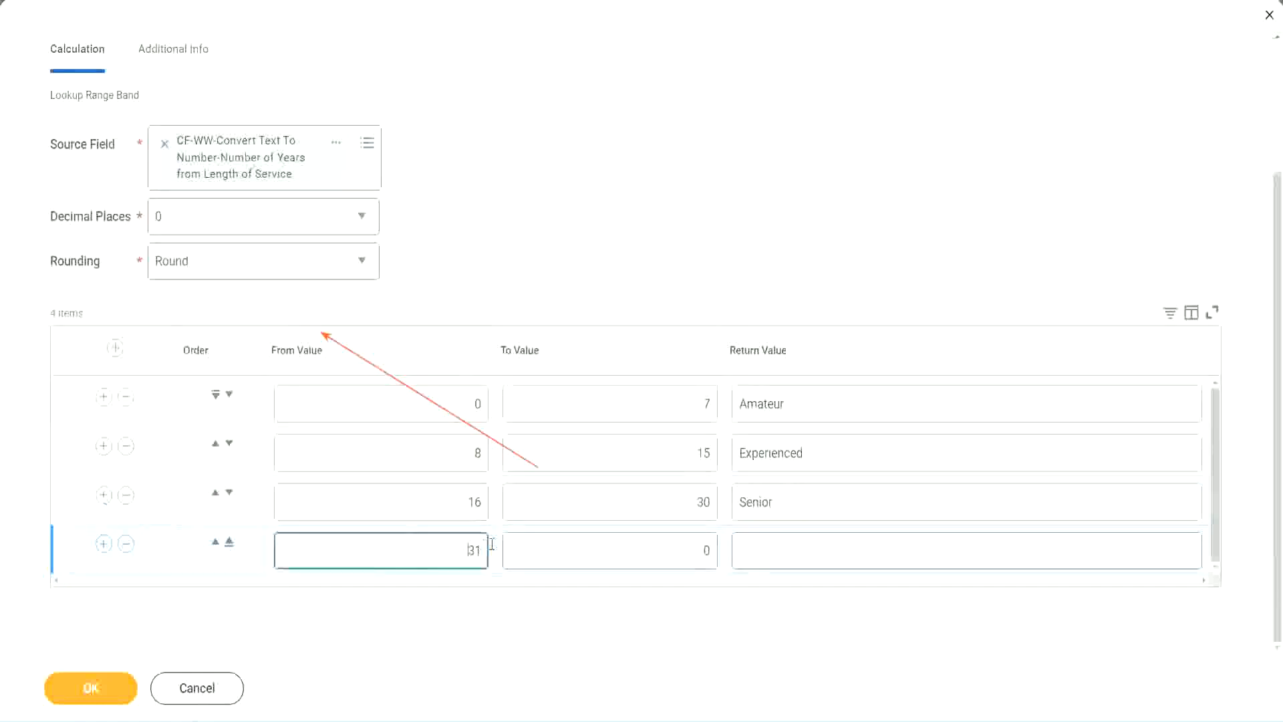
pyautogui.doubleClick(428, 542)
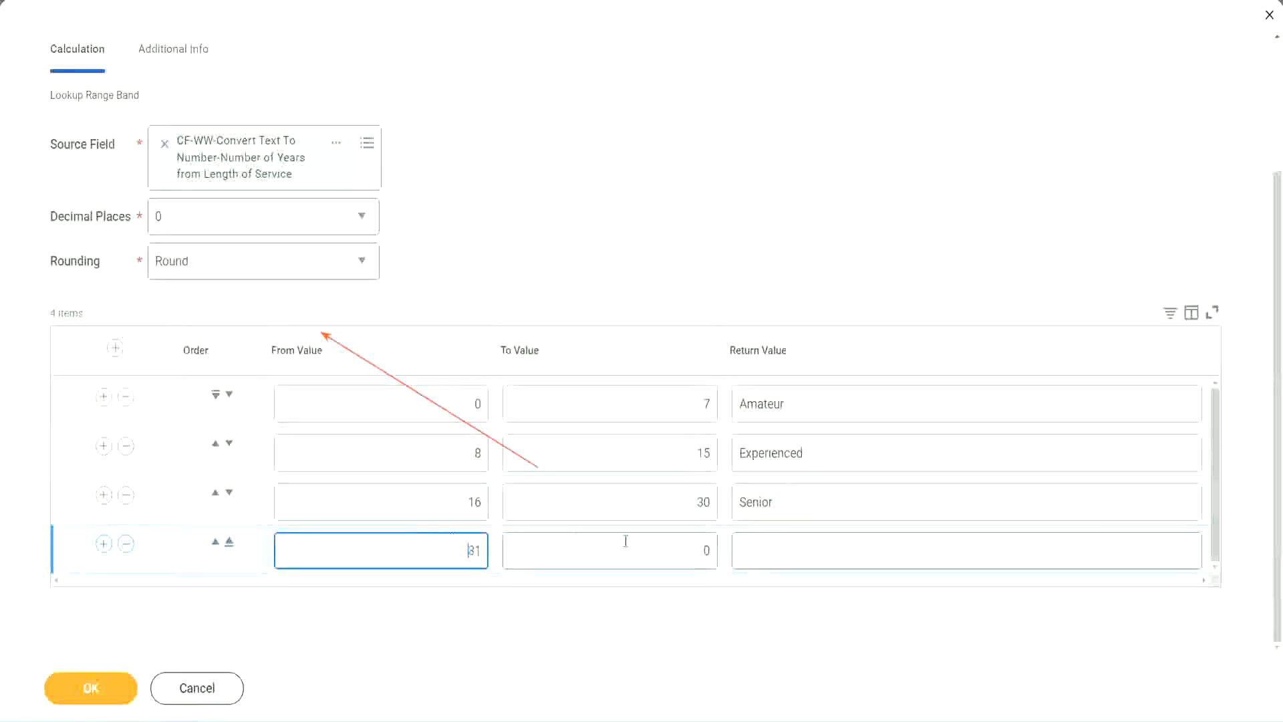
pyautogui.click(692, 551)
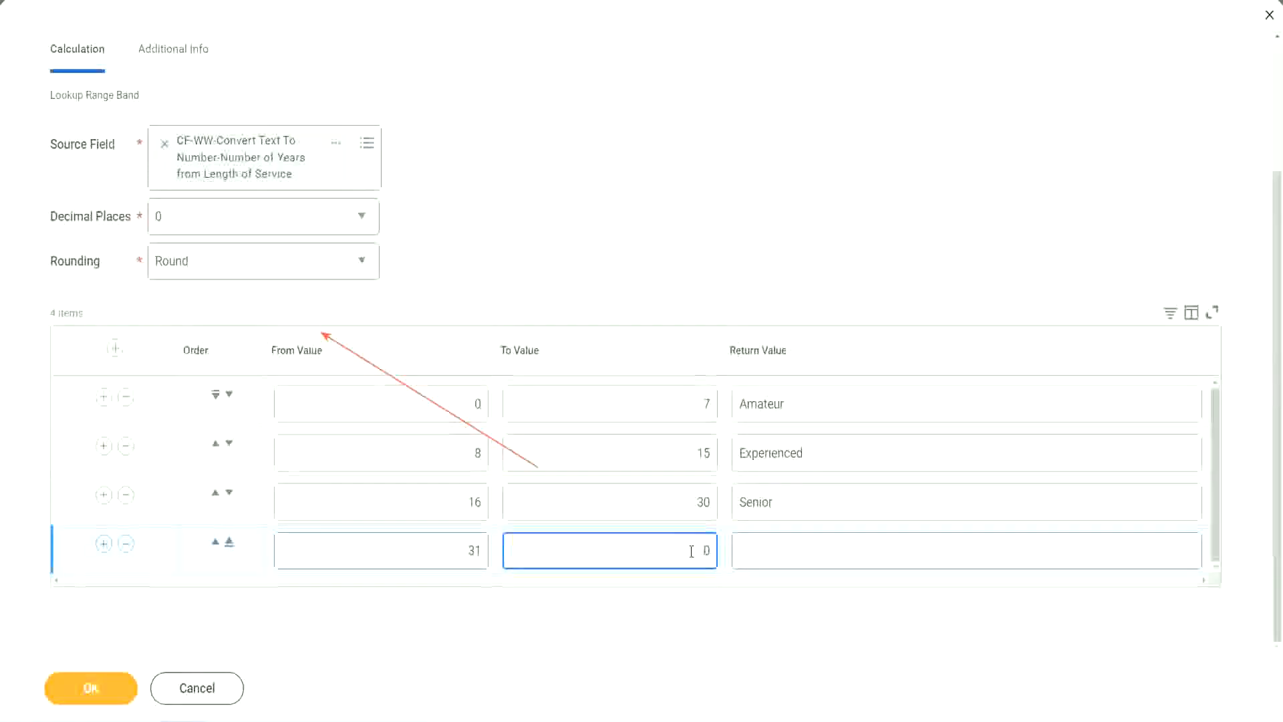
pyautogui.write('1000')
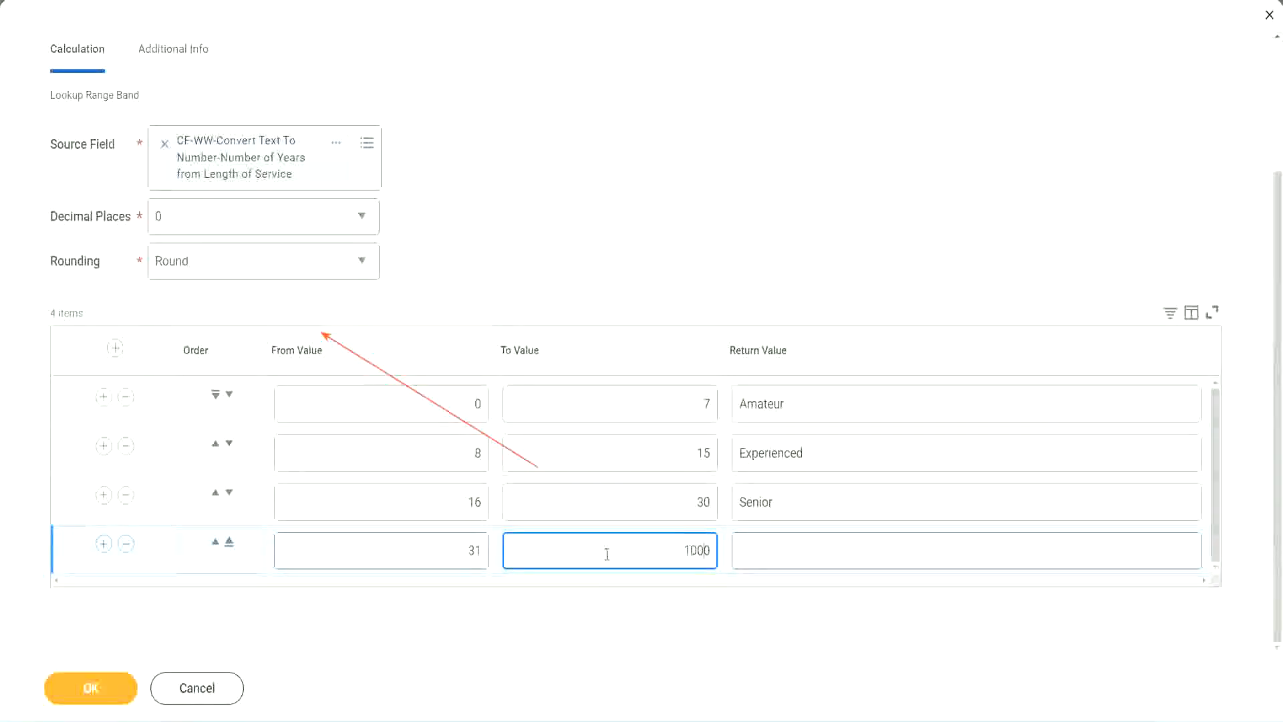
pyautogui.moveTo(667, 538); pyautogui.dragTo(739, 539)
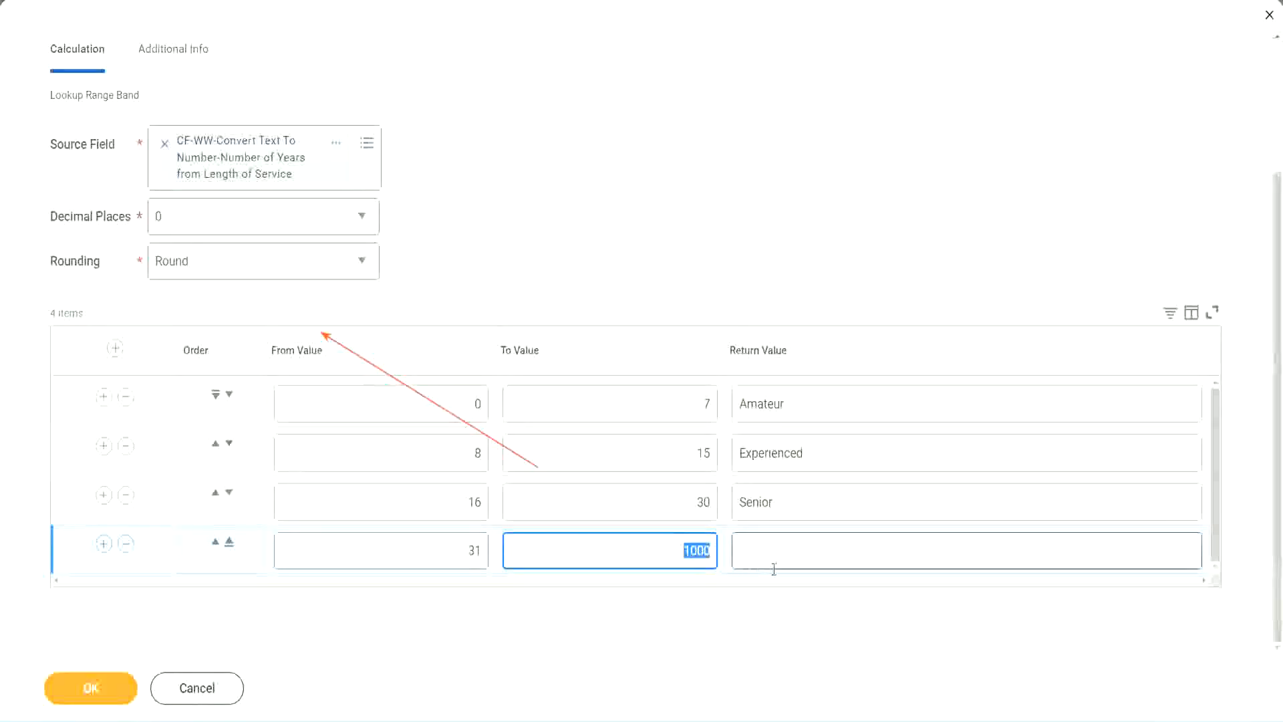
pyautogui.click(684, 545)
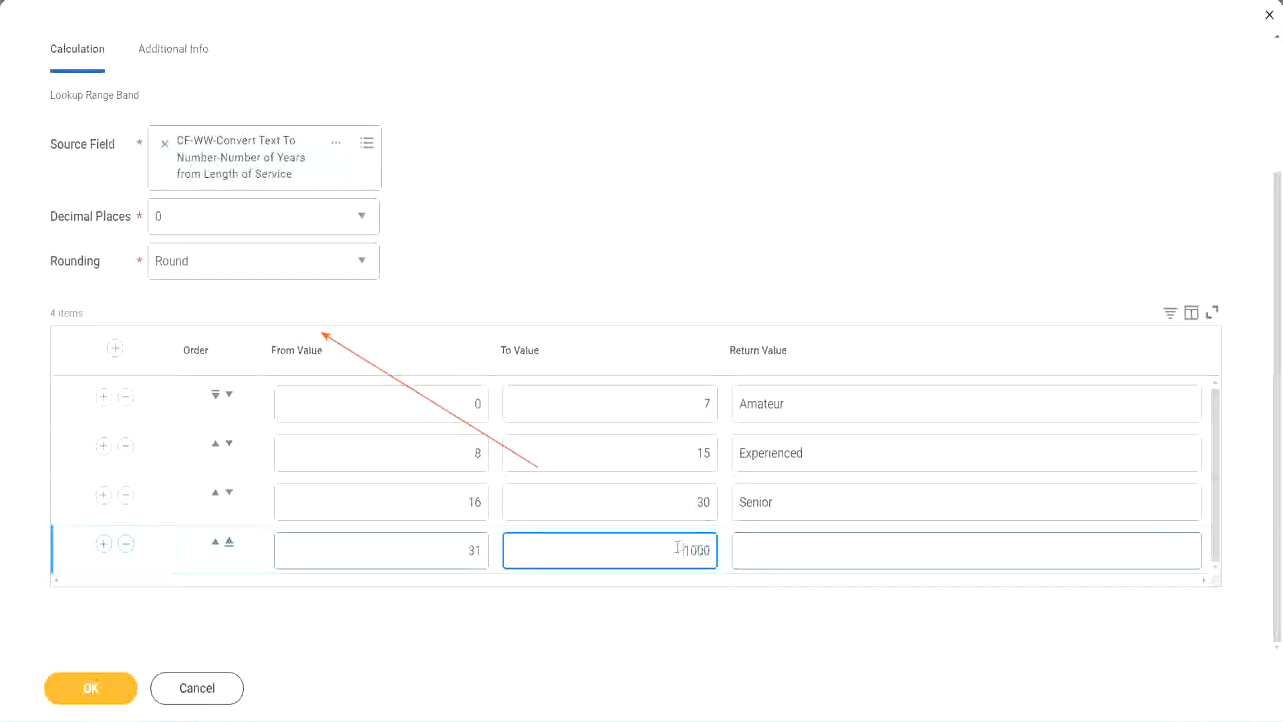
pyautogui.moveTo(673, 546); pyautogui.dragTo(720, 546)
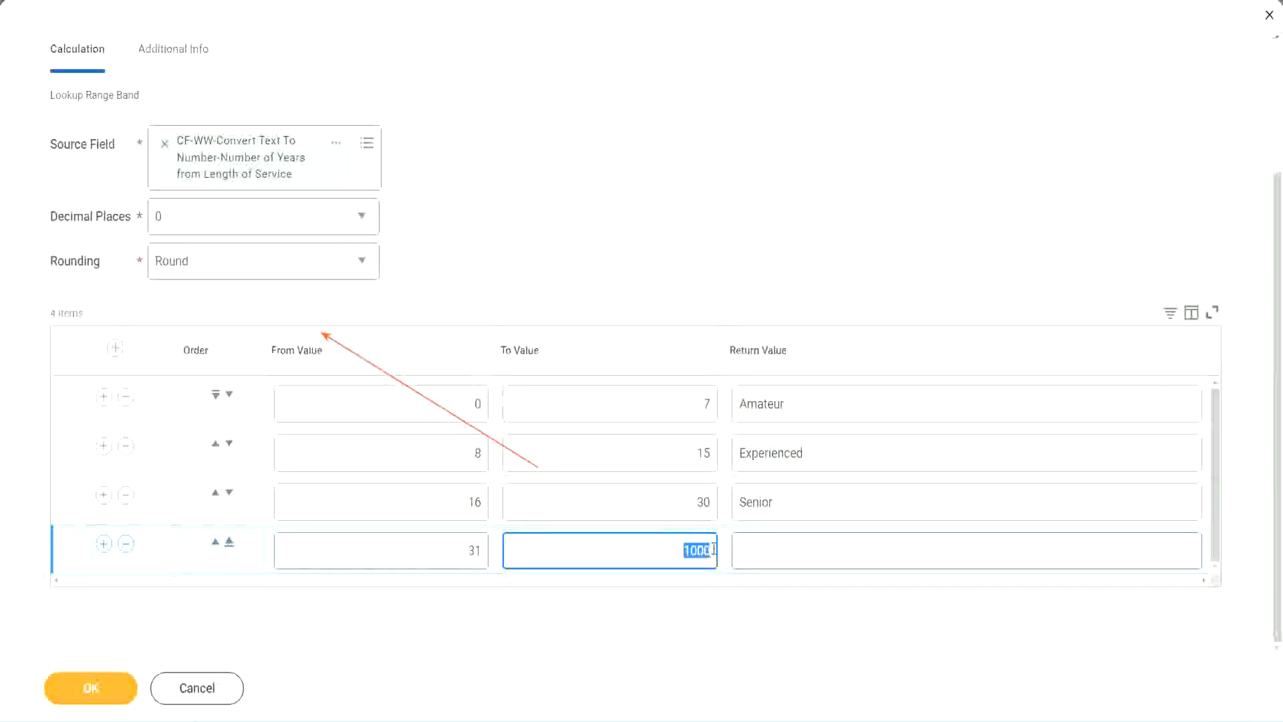
pyautogui.click(800, 552)
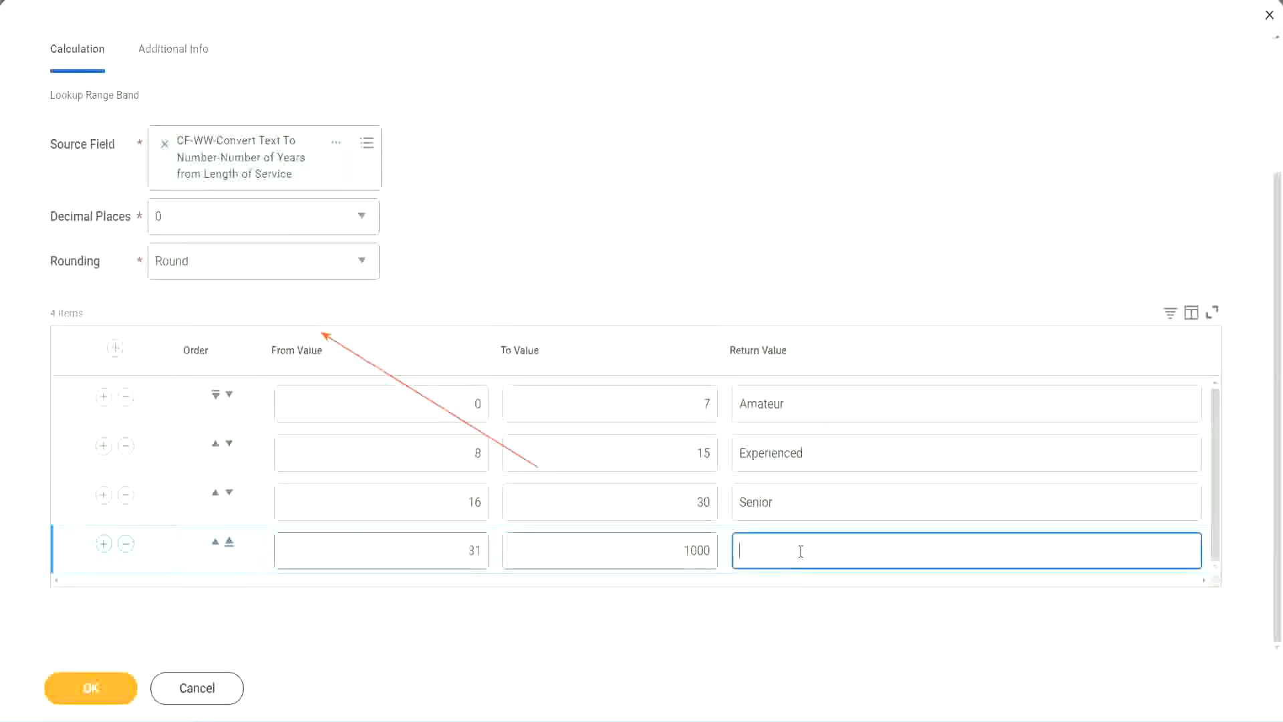
pyautogui.write('Legend')
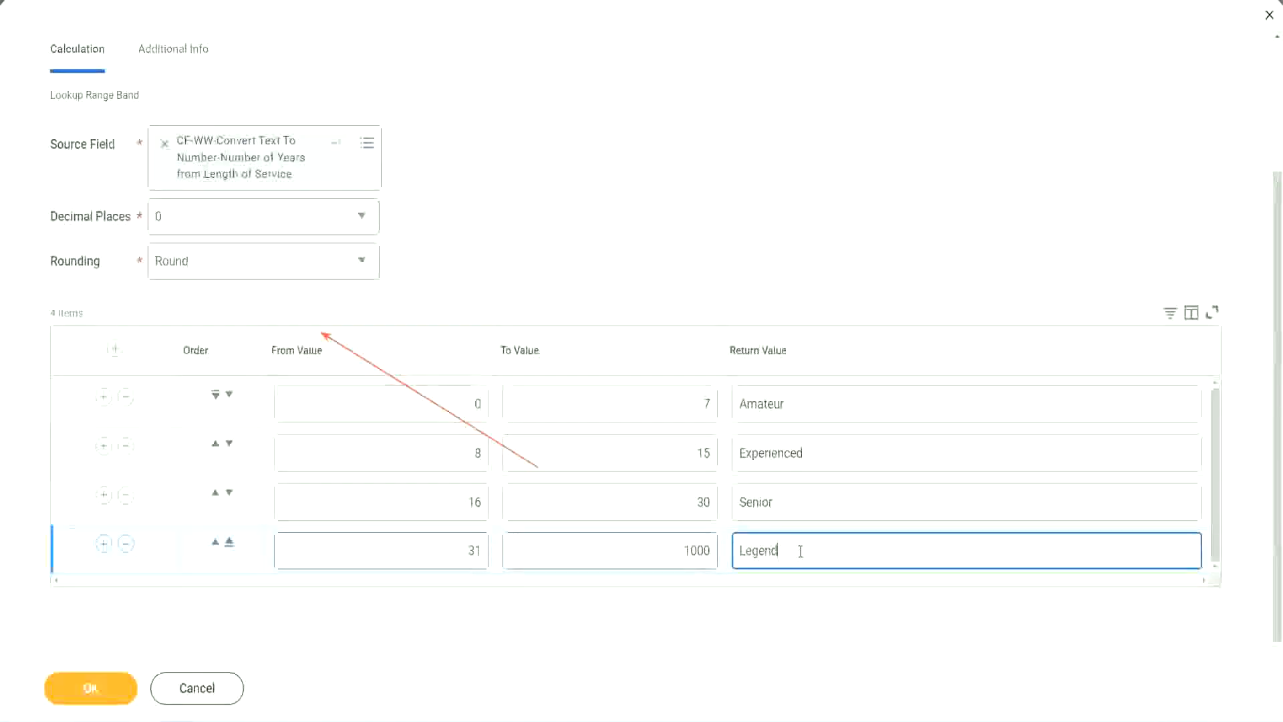
# Step: Review the from, to and return values of all the range bands in the table
pyautogui.click(598, 220)
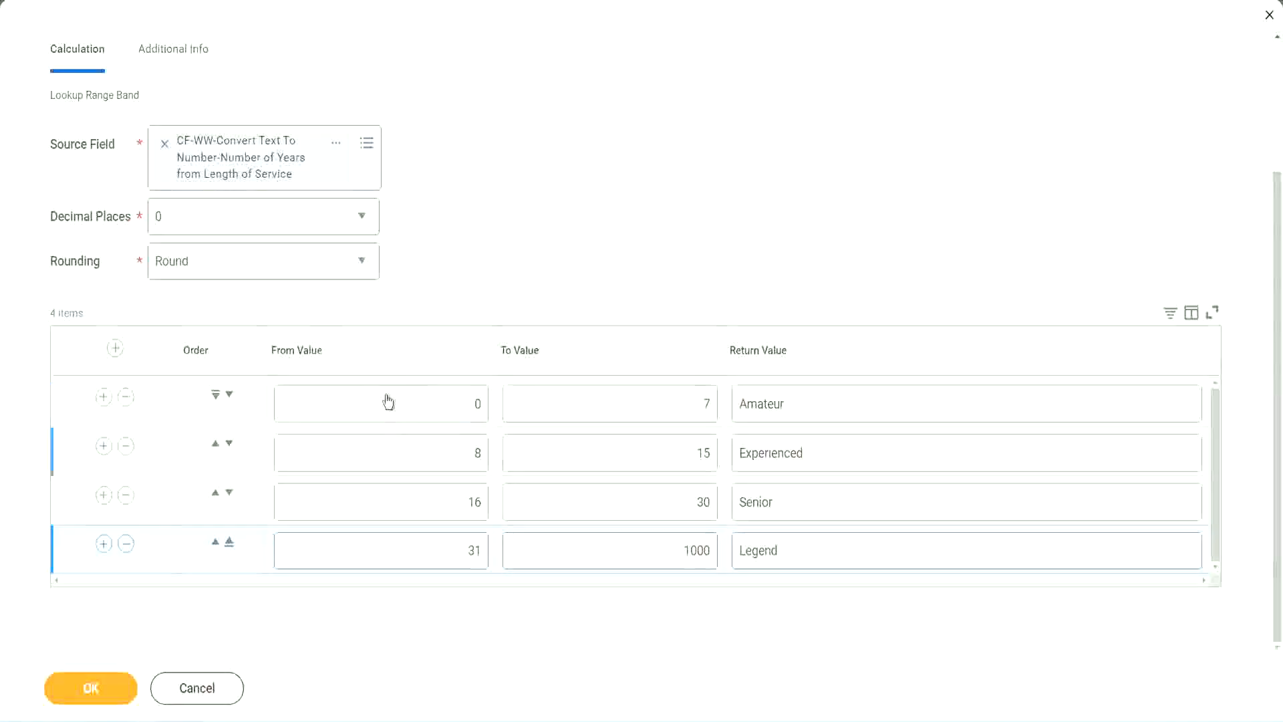
pyautogui.doubleClick(832, 401)
pyautogui.doubleClick(830, 454)
pyautogui.doubleClick(810, 509)
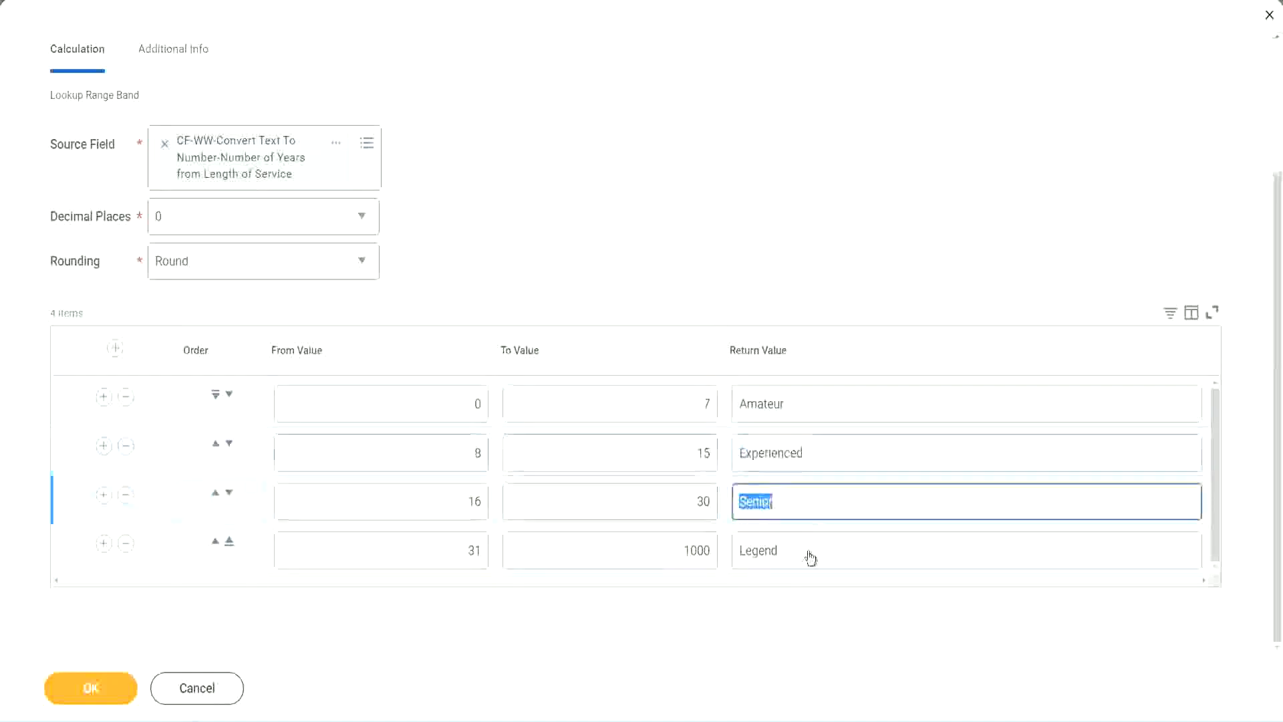
pyautogui.doubleClick(810, 552)
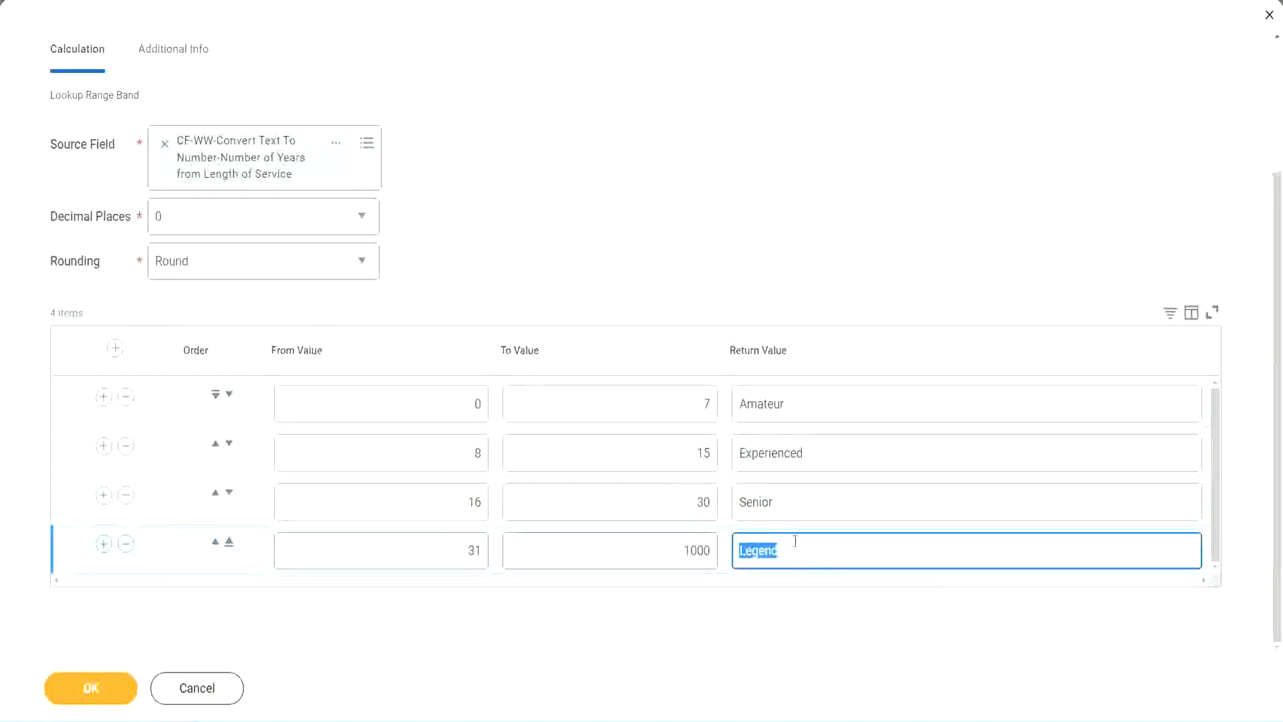
pyautogui.doubleClick(411, 405)
pyautogui.doubleClick(659, 401)
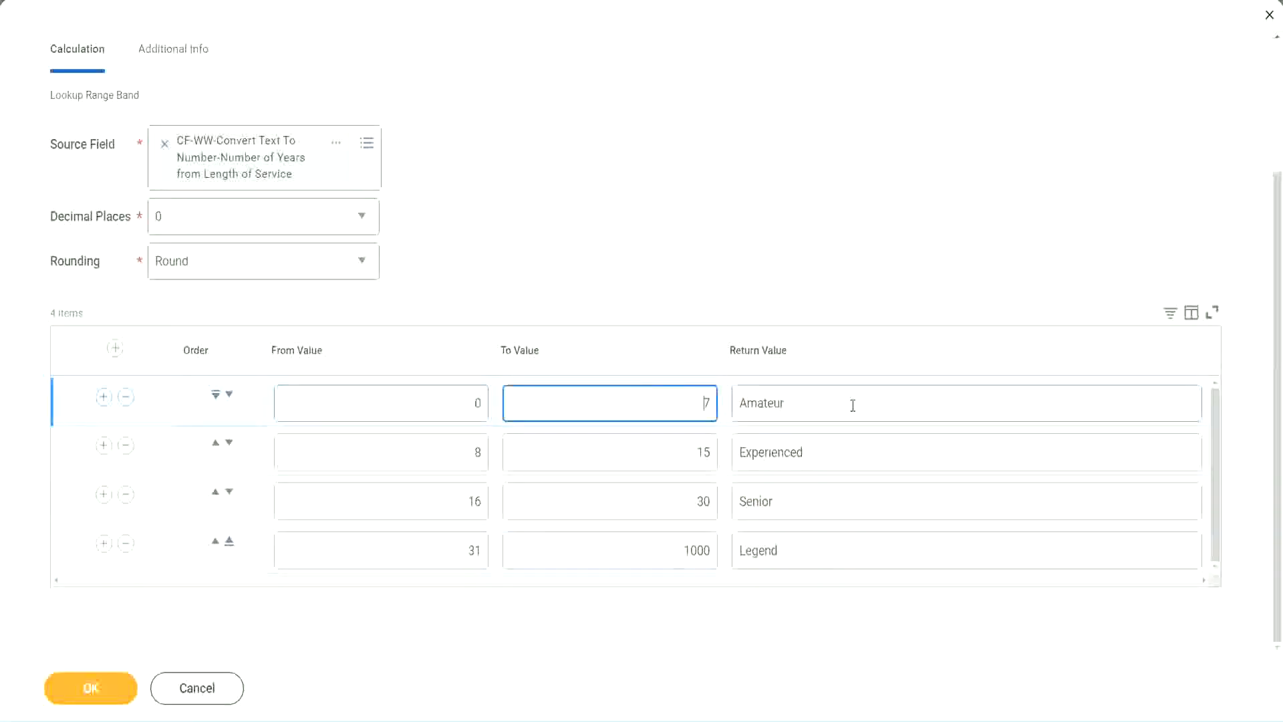
pyautogui.doubleClick(851, 404)
pyautogui.doubleClick(830, 451)
pyautogui.doubleClick(814, 509)
pyautogui.doubleClick(806, 552)
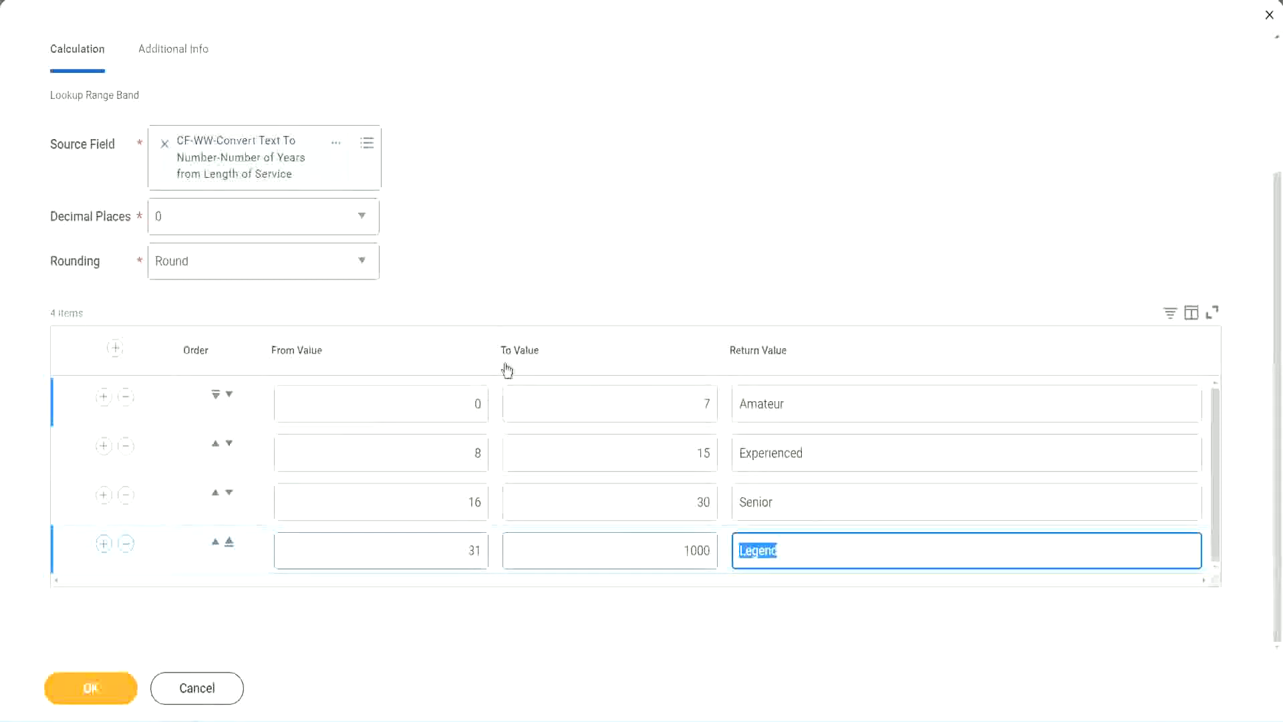
pyautogui.click(596, 284)
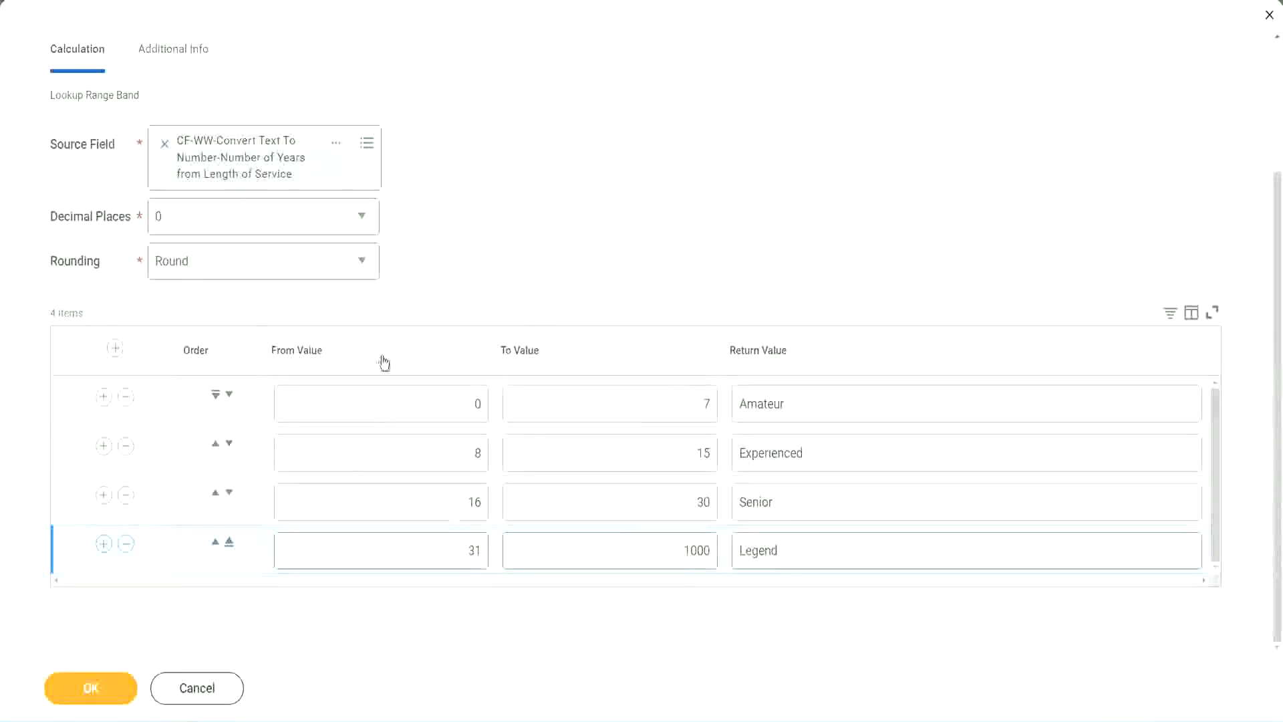
# Step: Save the Lookup Range Band calculated field and copy its name from the save confirmation
pyautogui.click(88, 685)
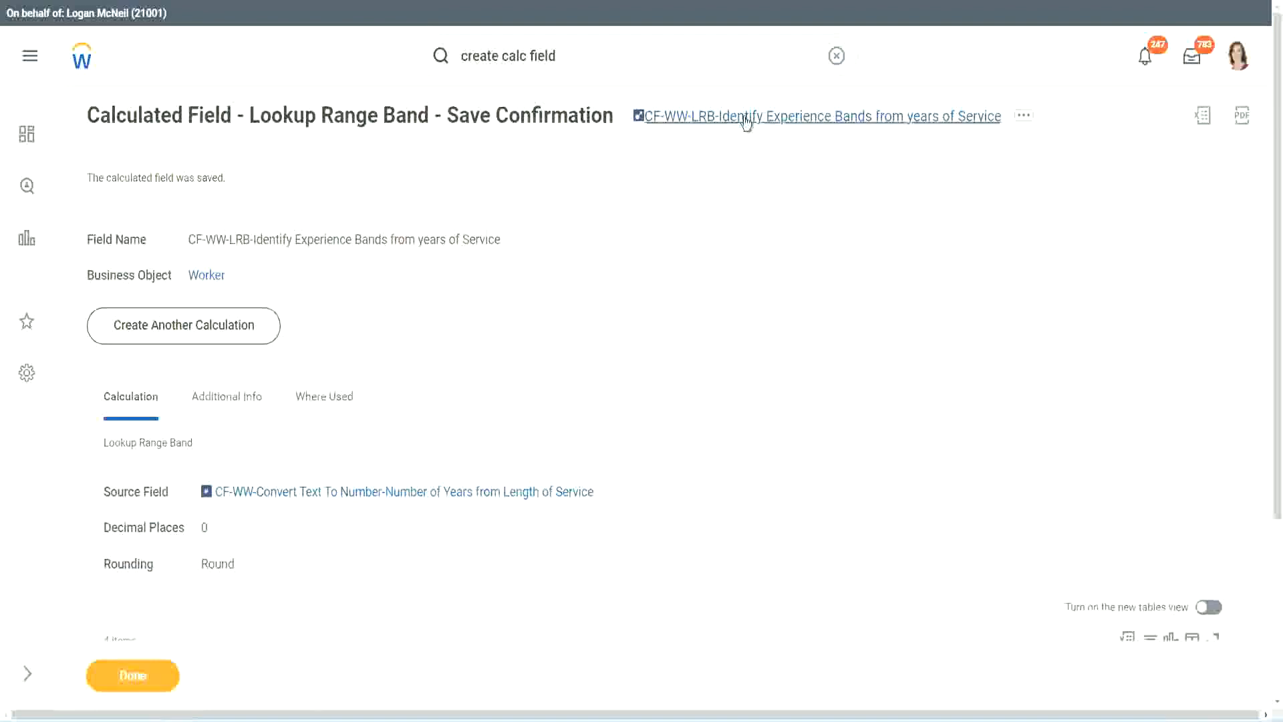
pyautogui.rightClick(744, 123)
pyautogui.click(758, 195)
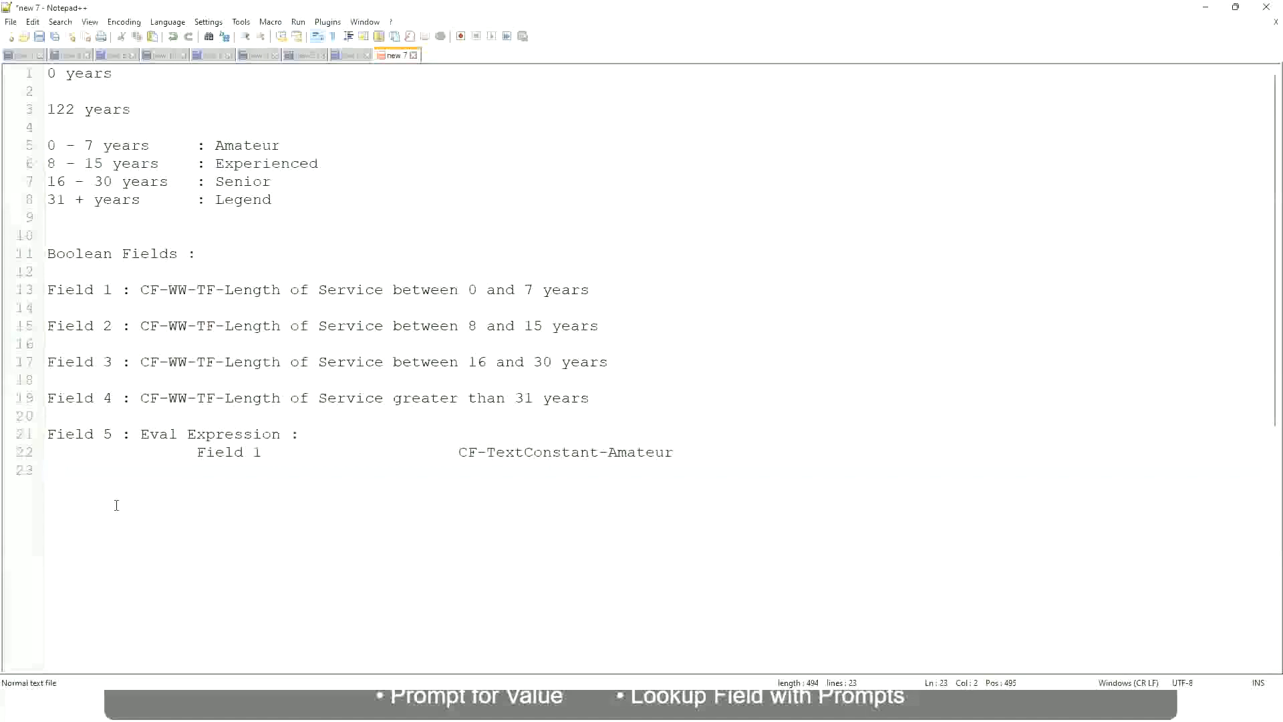
# Step: In the Notepad++ notes, add 10,000 USD on a new line a few lines below the Eval Expression notes
pyautogui.press('Return')
pyautogui.press('Return')
pyautogui.press('Return')
pyautogui.press('Left')
pyautogui.write('10,000 USD')
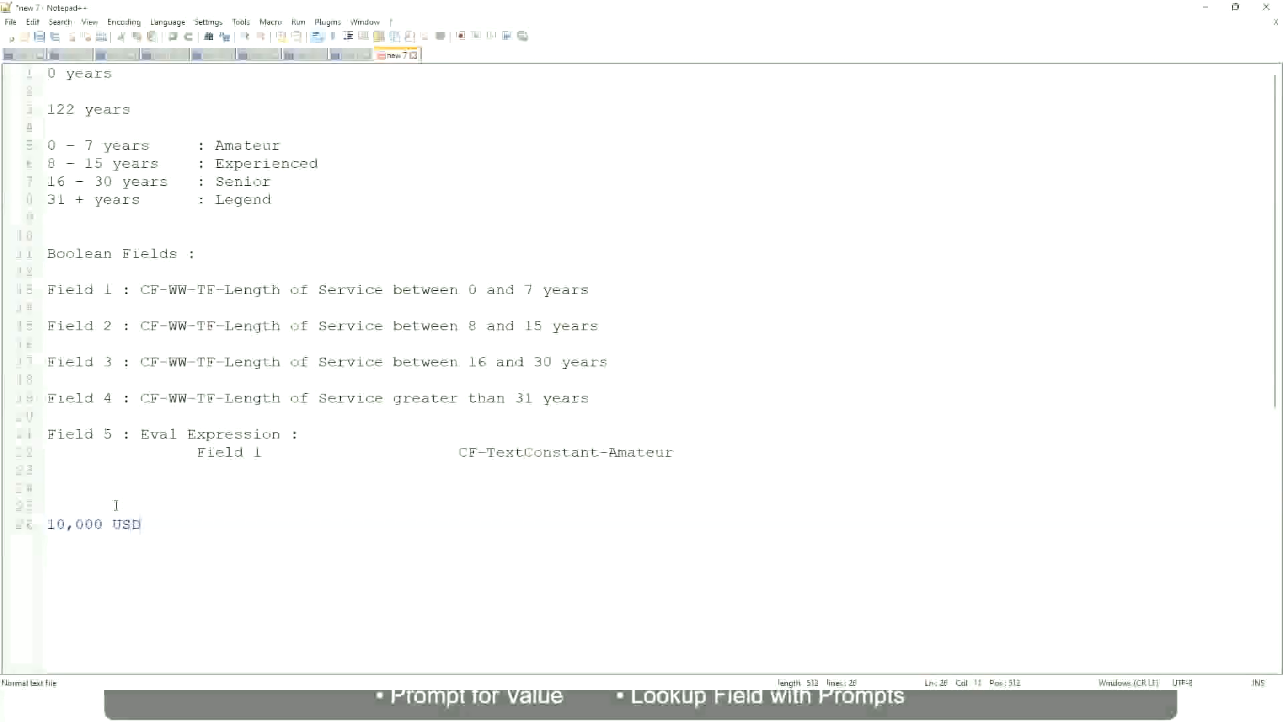
# Step: Add 1,000,000 USD on the same line, widely spaced after 10,000 USD, and leave a blank line below it
pyautogui.press('Tab')
pyautogui.press('Tab')
pyautogui.press('Tab')
pyautogui.press('Tab')
pyautogui.press('Tab')
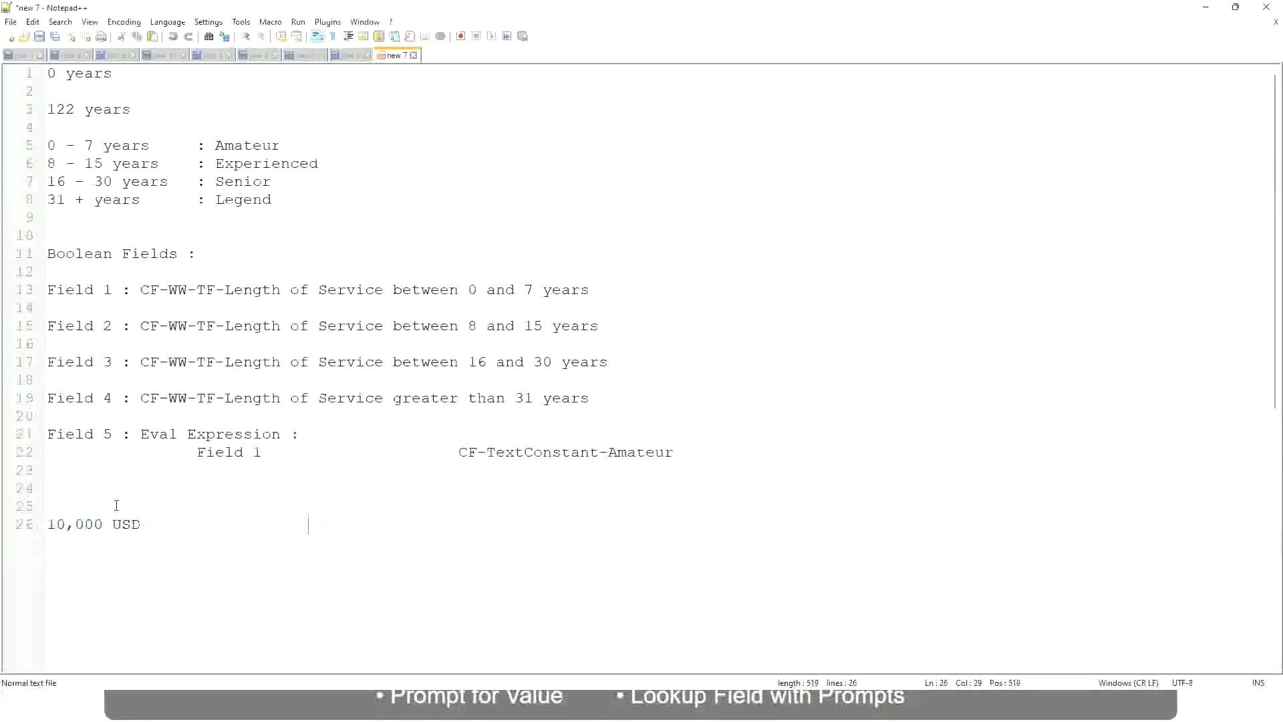
pyautogui.write('1,000,000')
pyautogui.press('Left')
pyautogui.press('Left')
pyautogui.press('Left')
pyautogui.hotkey('shift', 'End')
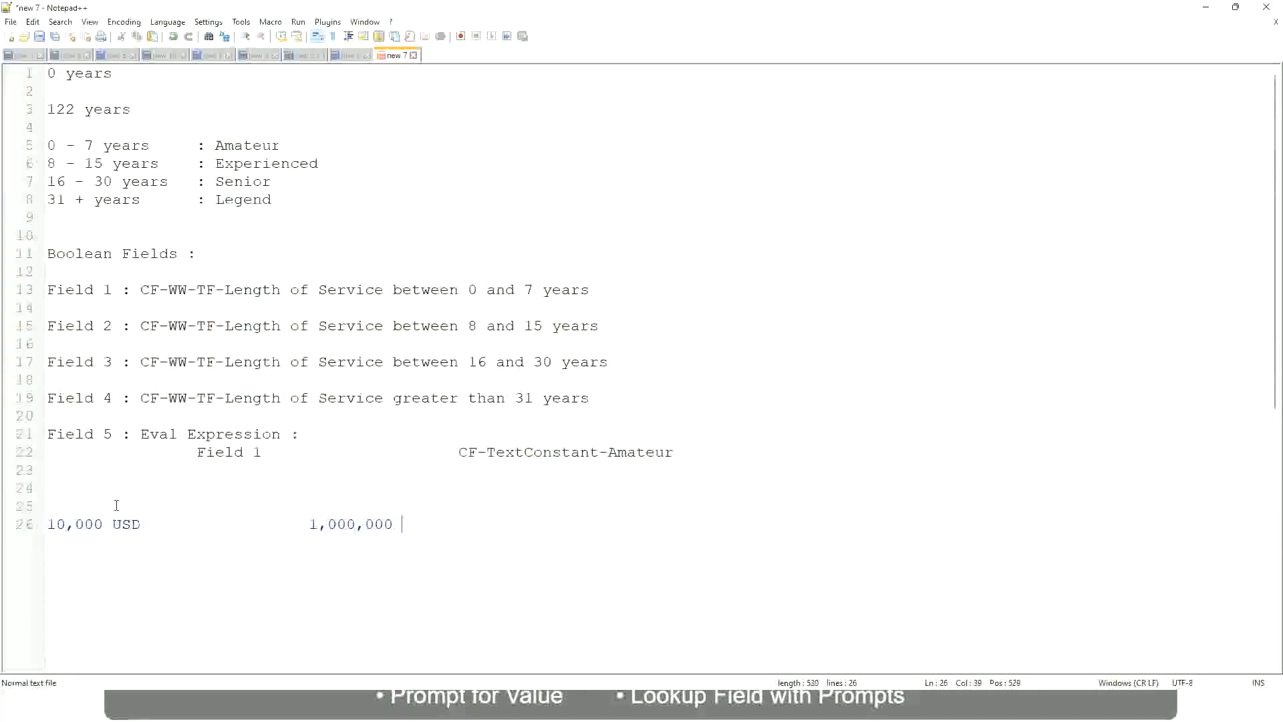
pyautogui.write('USD')
pyautogui.press('Return')
pyautogui.press('Return')
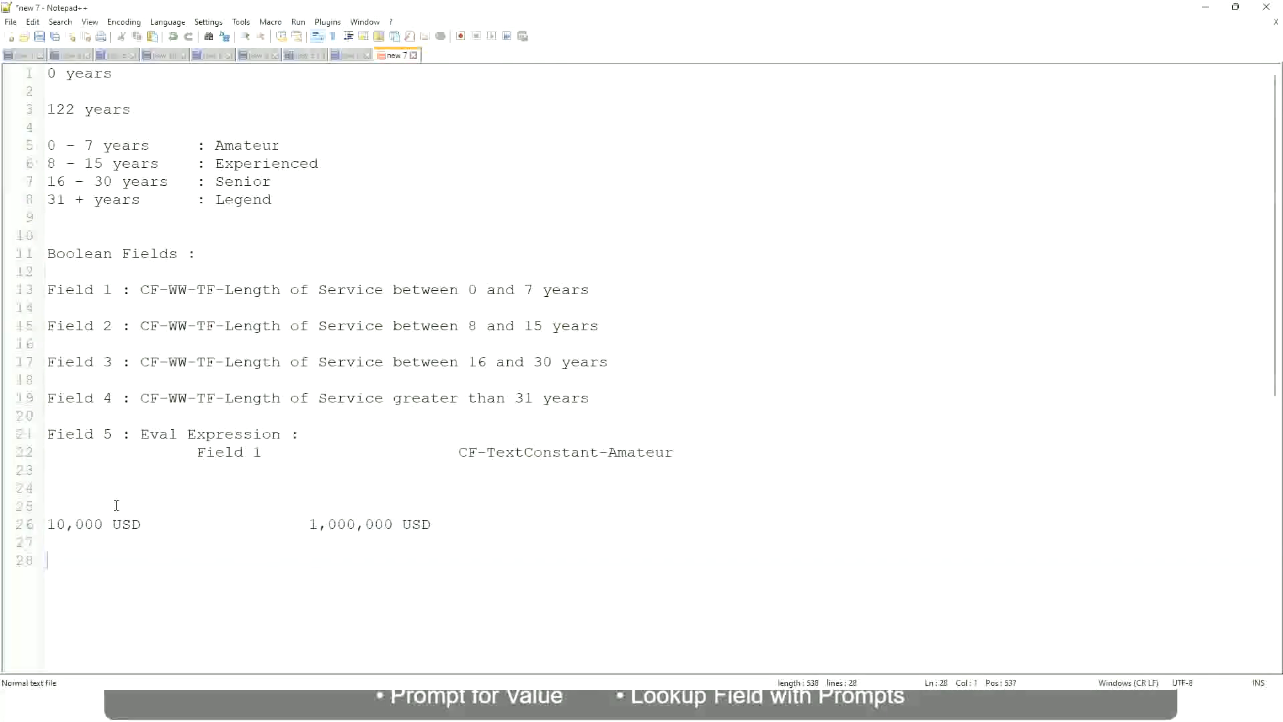
# Step: Below the USD amounts, note the salary band 10 - 50,000 as Low, with spaces before the colon, and start a new line
pyautogui.write('10 - 50,000             : Low')
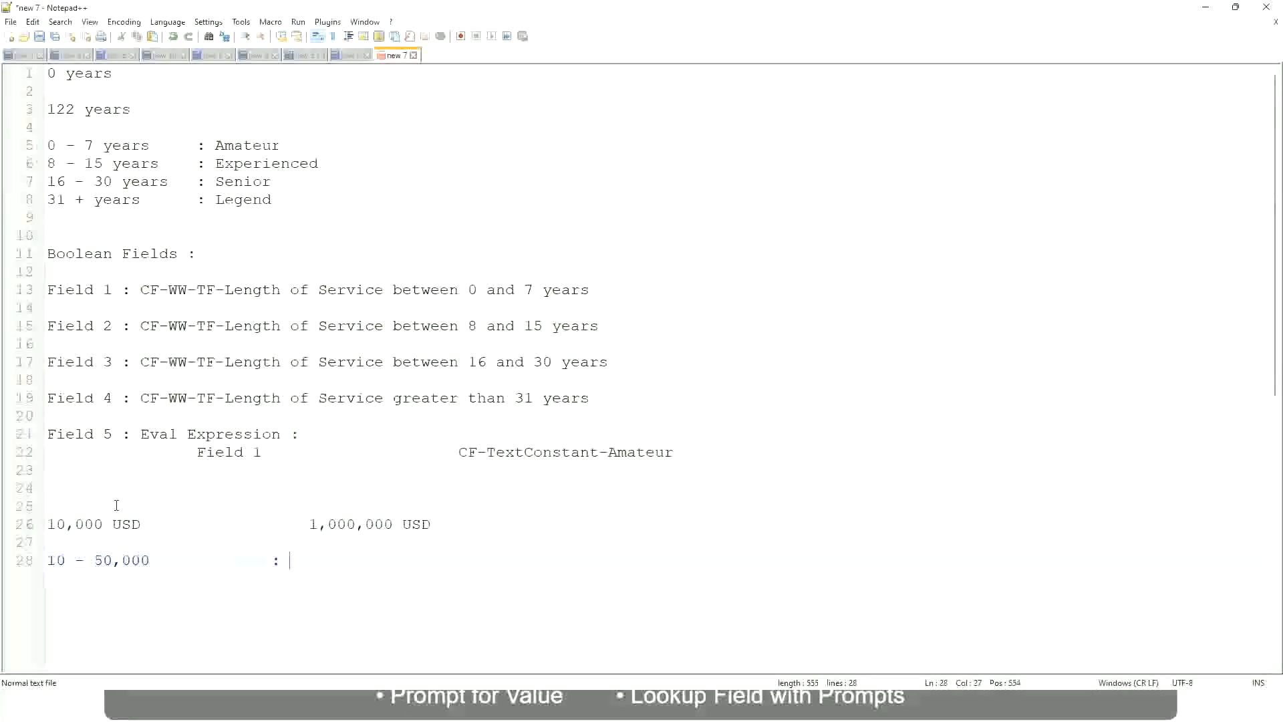
pyautogui.press('Return')
pyautogui.press('Return')
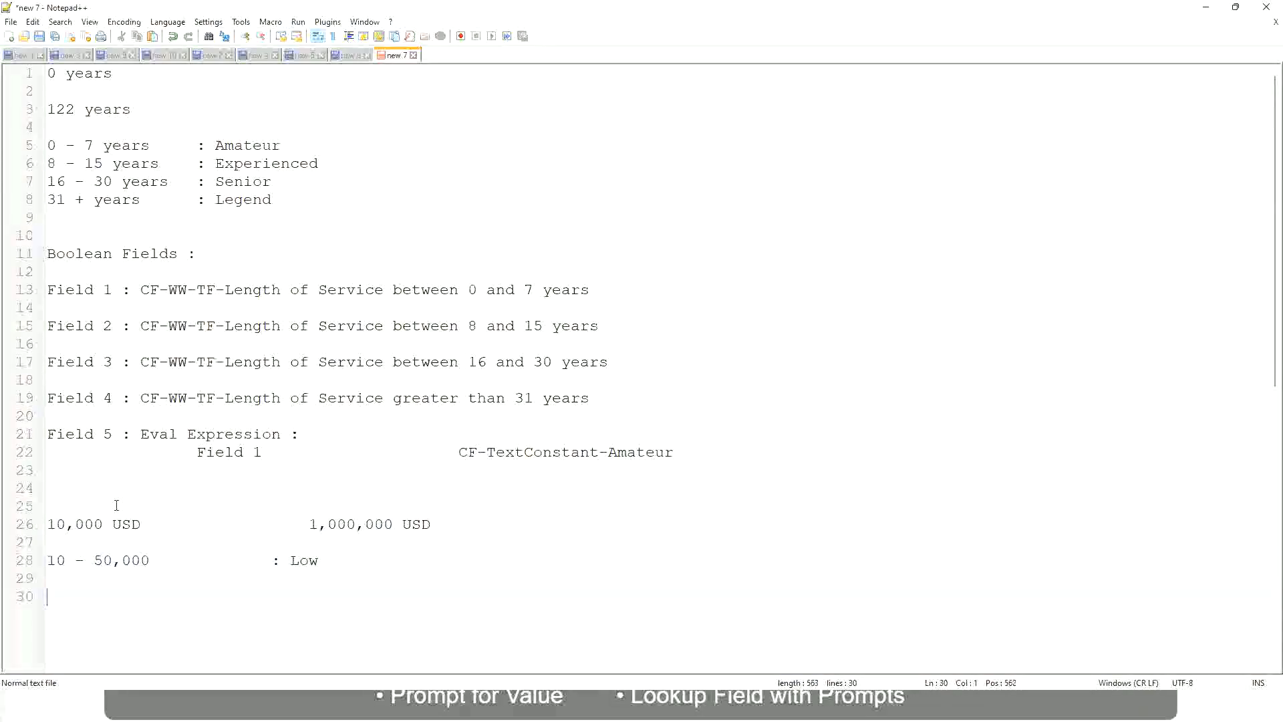
pyautogui.press('Up')
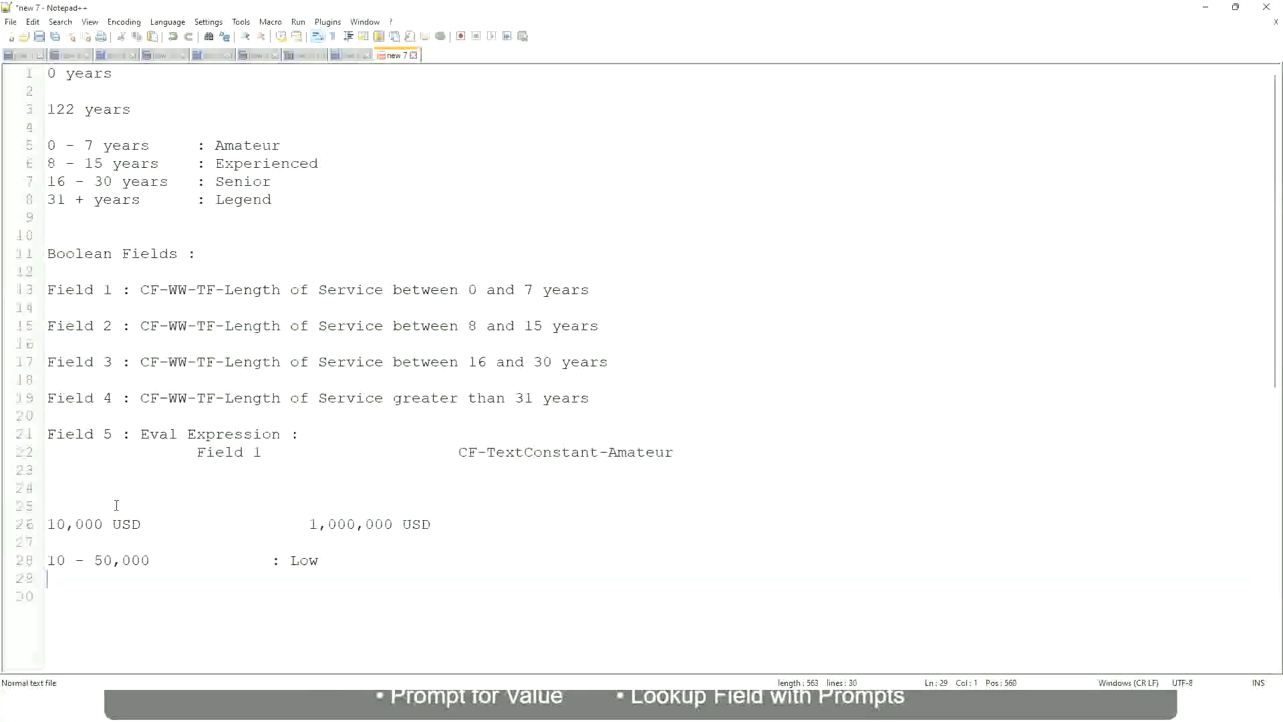
# Step: Add the band 50,001 - 150,000 : Medium directly under the Low band, with its colon aligned to the line above
pyautogui.write('50,001 - 150,000')
pyautogui.press('Tab')
pyautogui.press('Tab')
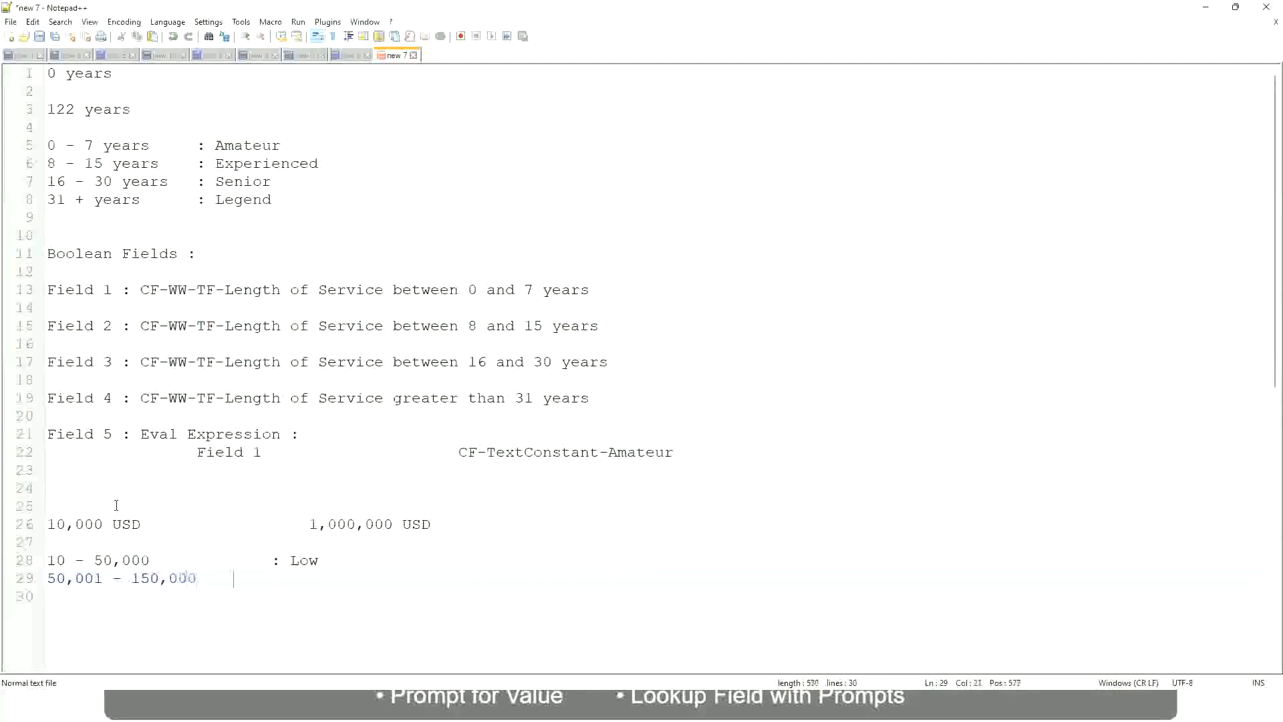
pyautogui.write(': Med')
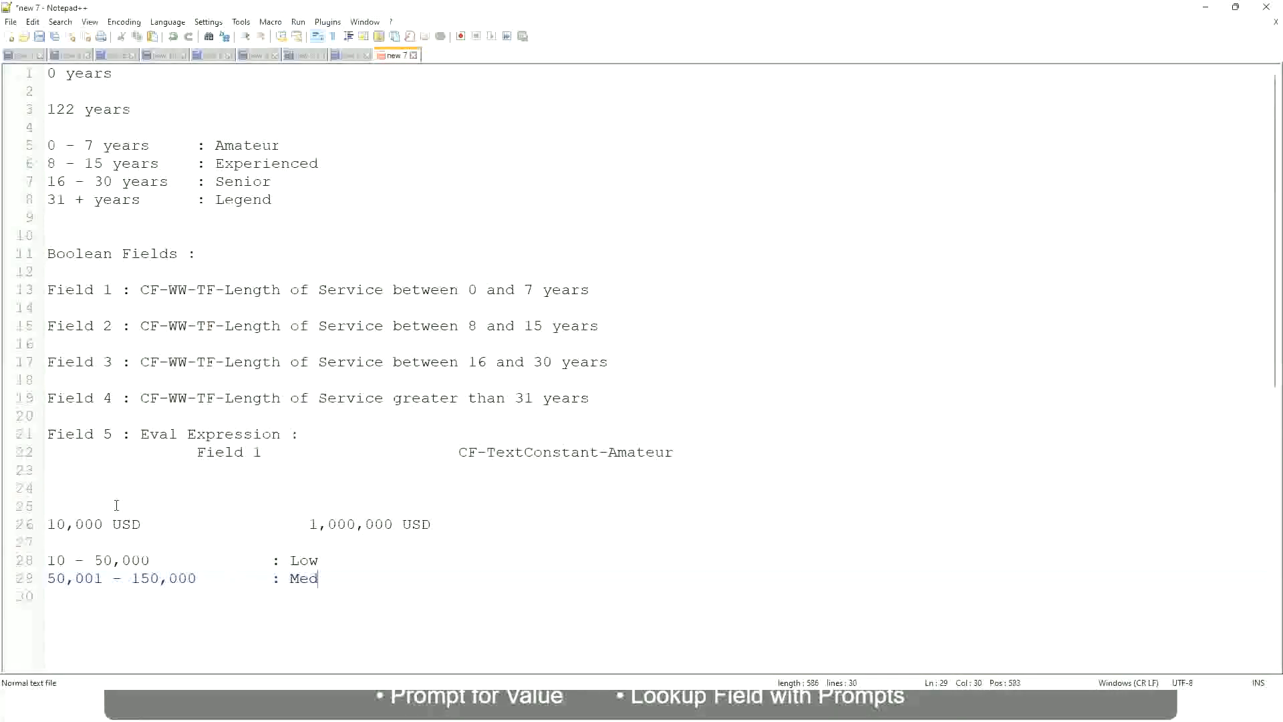
pyautogui.write('ium')
# Step: Add the band > 150,000 : High on the line under the Medium band, with its colon aligned
pyautogui.press('Return')
pyautogui.write('> 150,000')
pyautogui.press('Tab')
pyautogui.press('Tab')
pyautogui.press('Tab')
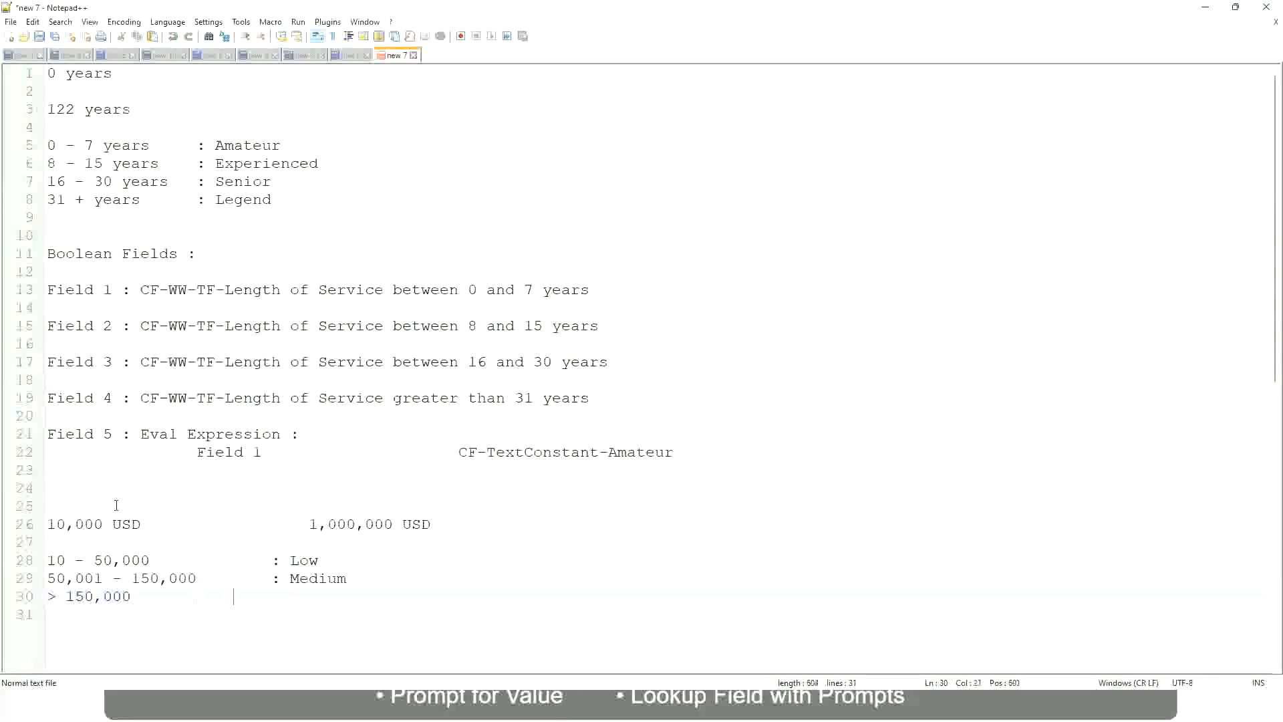
pyautogui.press('Tab')
pyautogui.write(': High')
# Step: Review the lower and upper USD salary limits against the Low, Medium and High bands in the notes
pyautogui.click(41, 524)
pyautogui.click(57, 524)
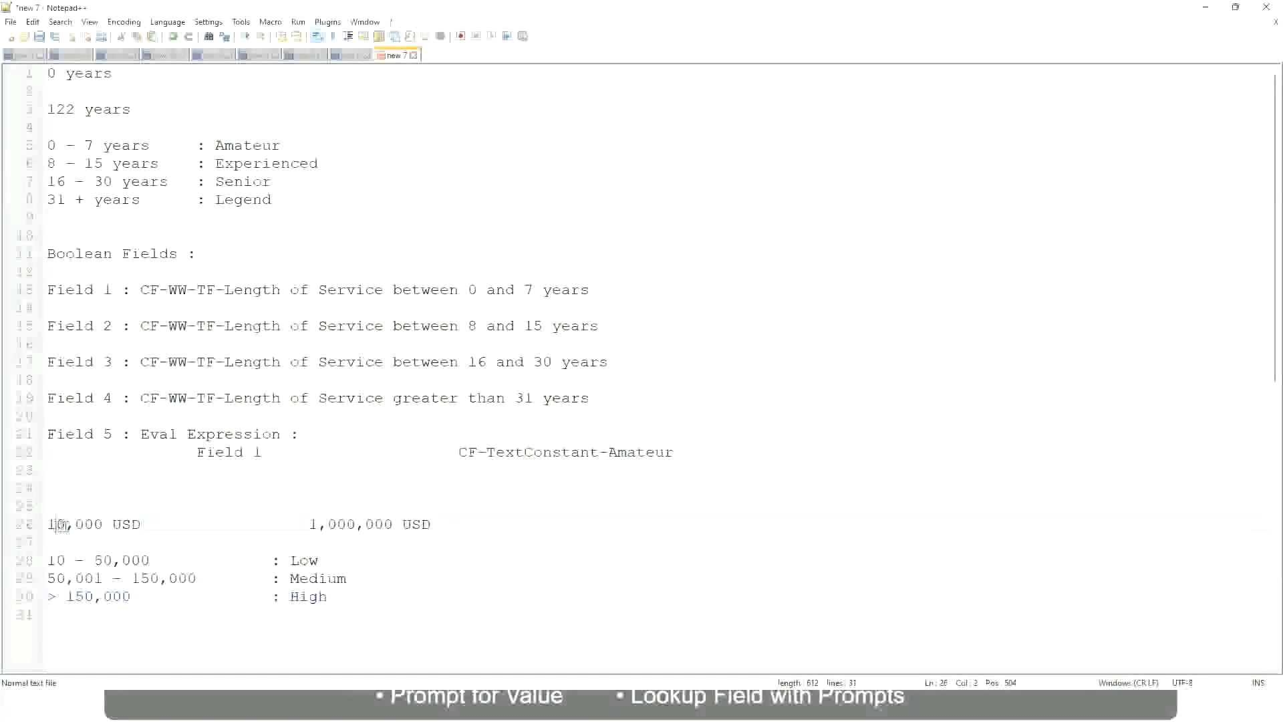
pyautogui.doubleClick(383, 524)
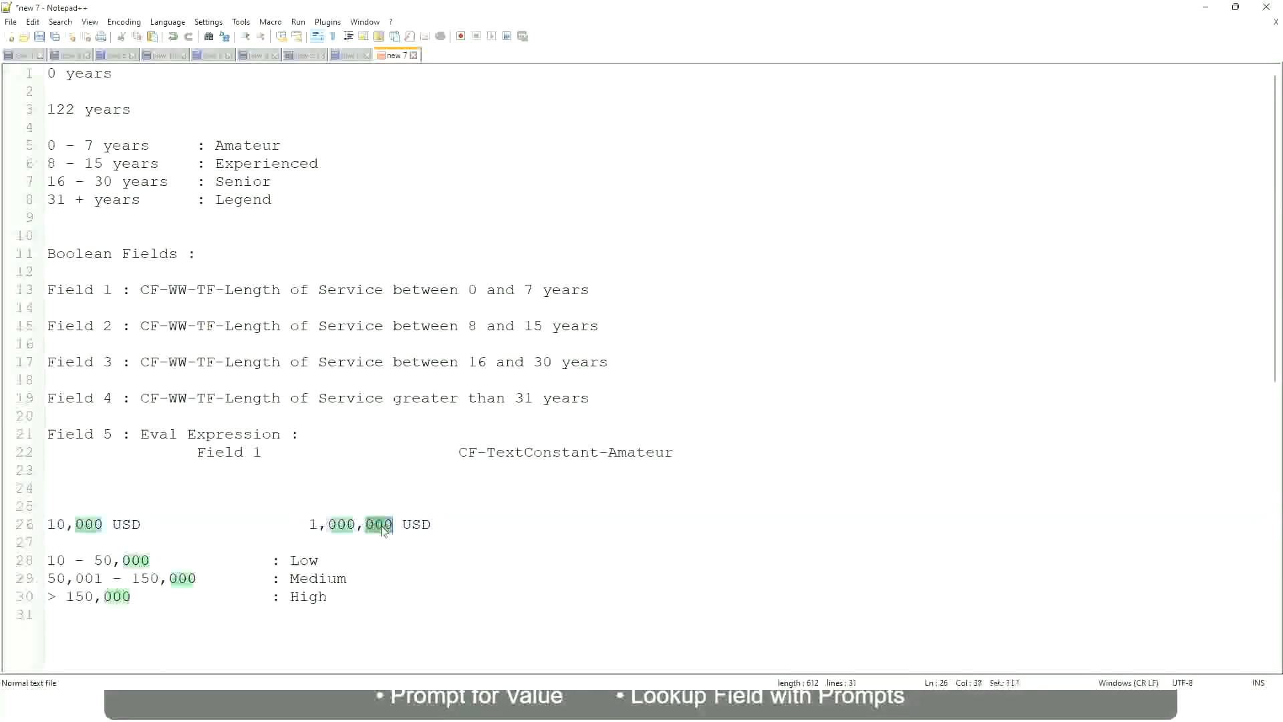
pyautogui.click(248, 581)
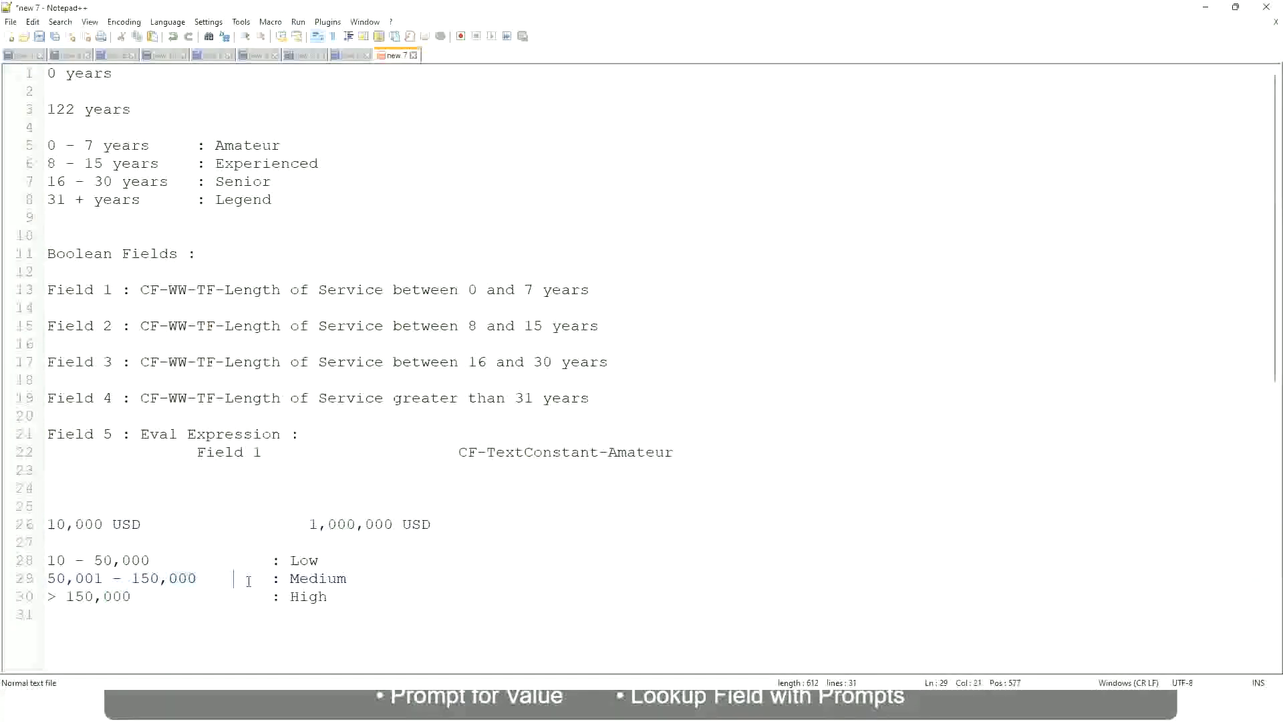
pyautogui.click(41, 524)
pyautogui.click(396, 526)
pyautogui.click(308, 560)
pyautogui.click(308, 597)
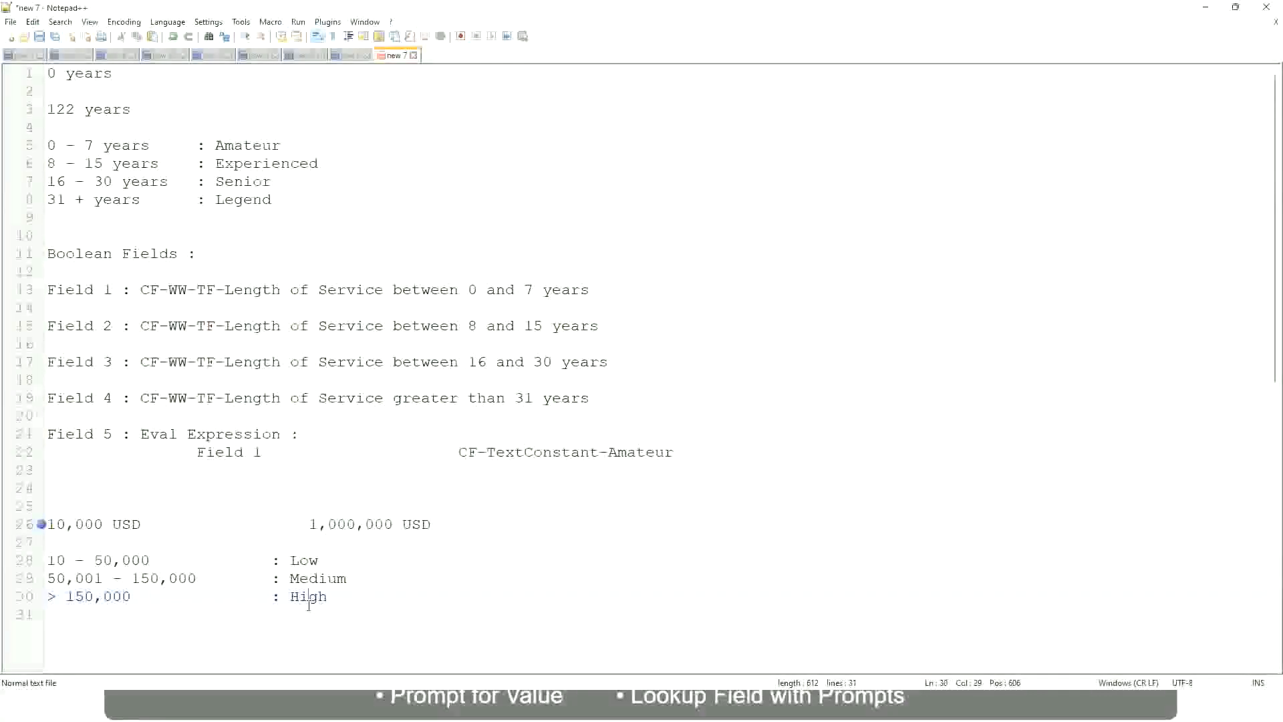
pyautogui.click(155, 545)
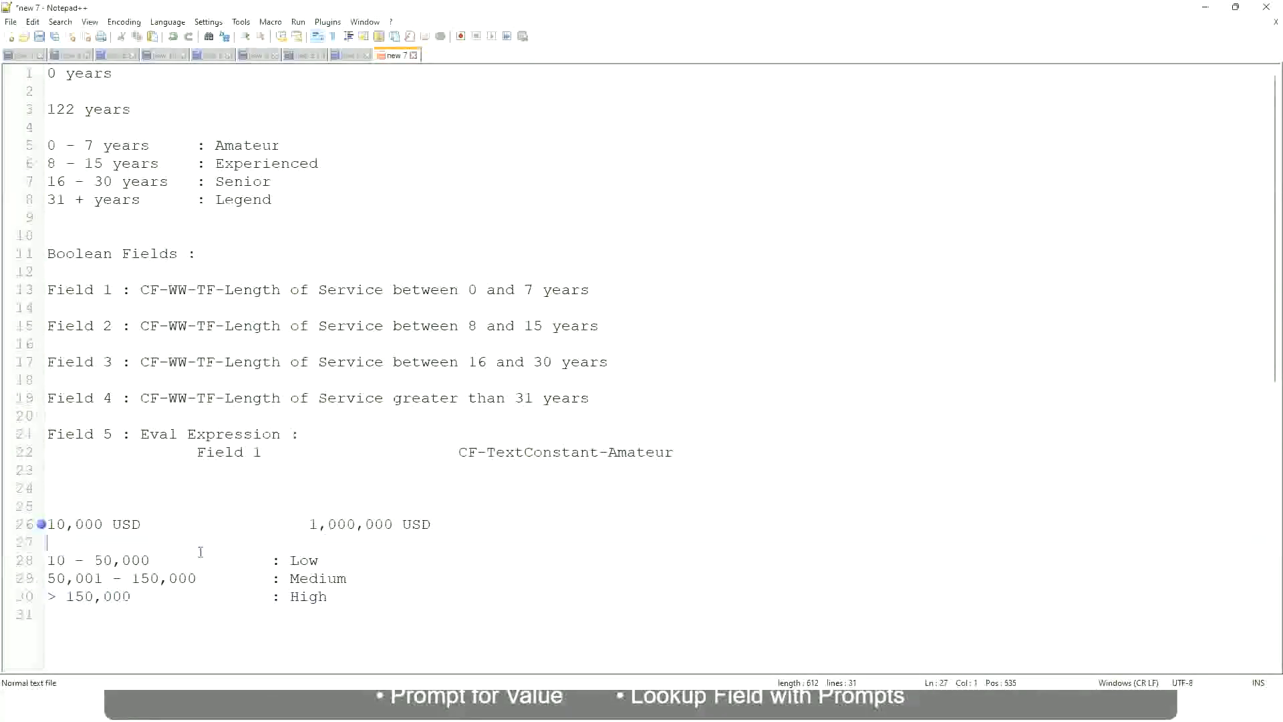
pyautogui.click(329, 594)
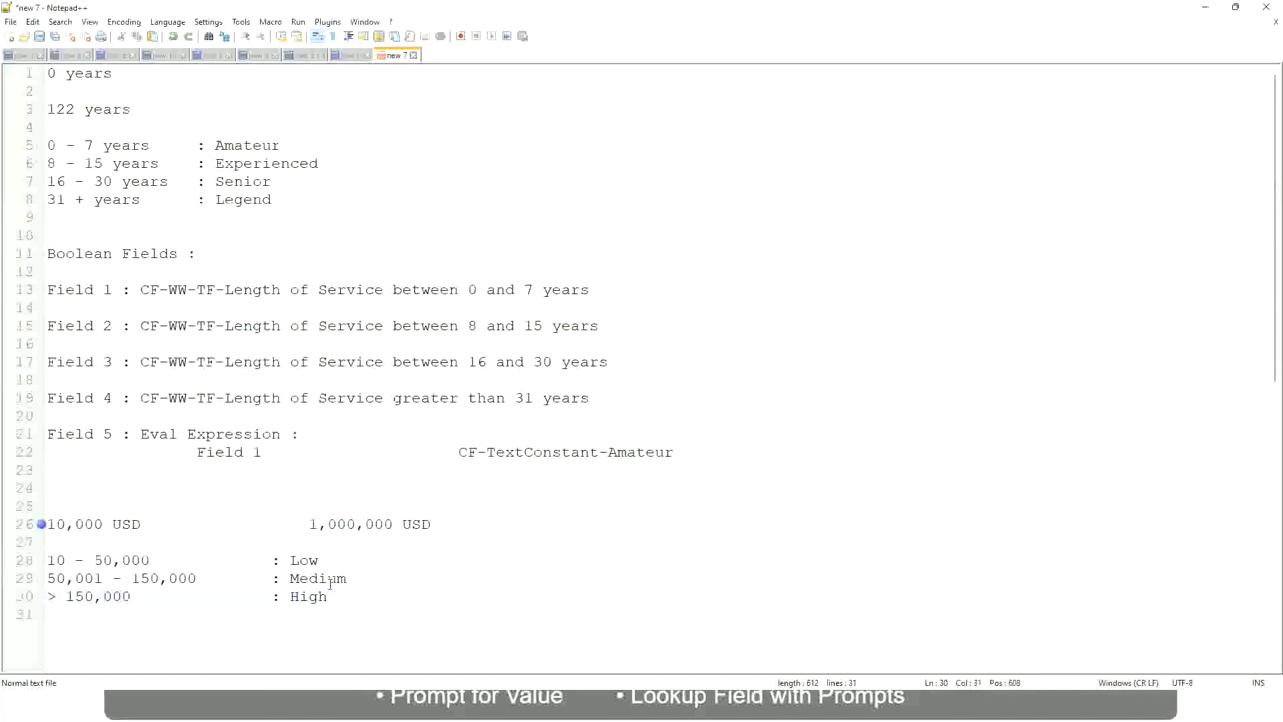